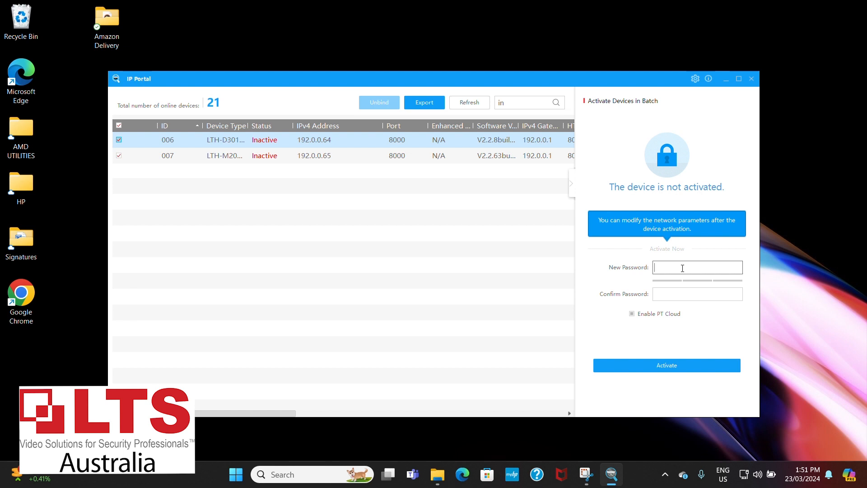
Activate the two selected inactive devices in batch, entering and confirming the new device password, and accept the confirmation list.
text(admin123)
key(Tab)
text(a)
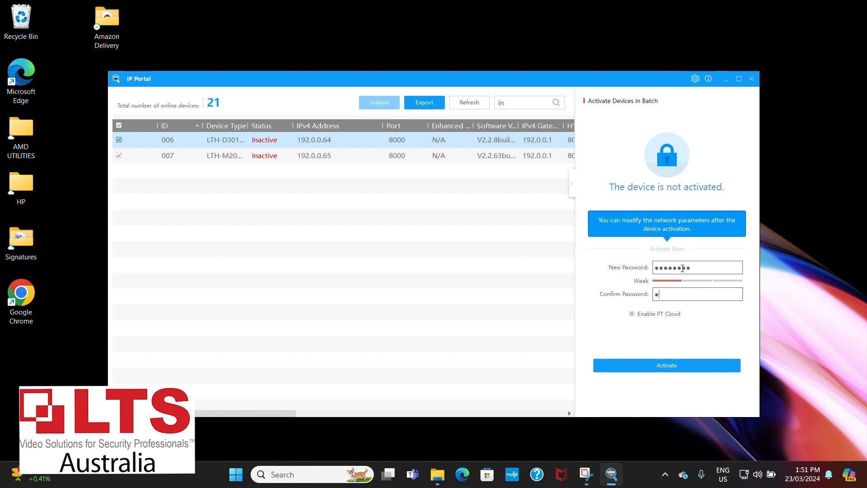
text(dmin123)
click(663, 371)
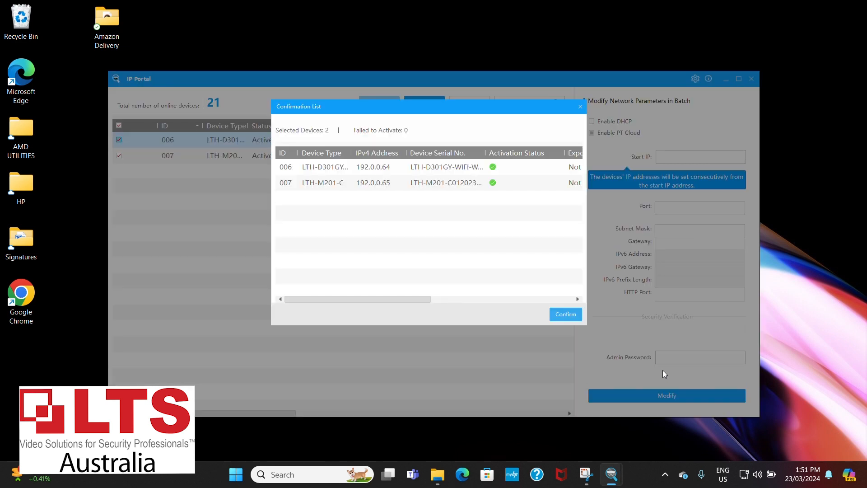
click(566, 314)
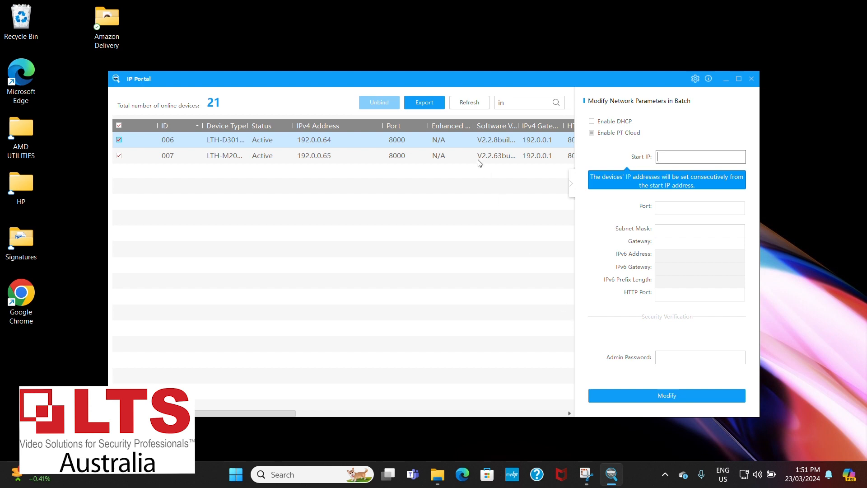
Refresh the device list and filter it by "lth", sorted by IPv4 address.
click(469, 102)
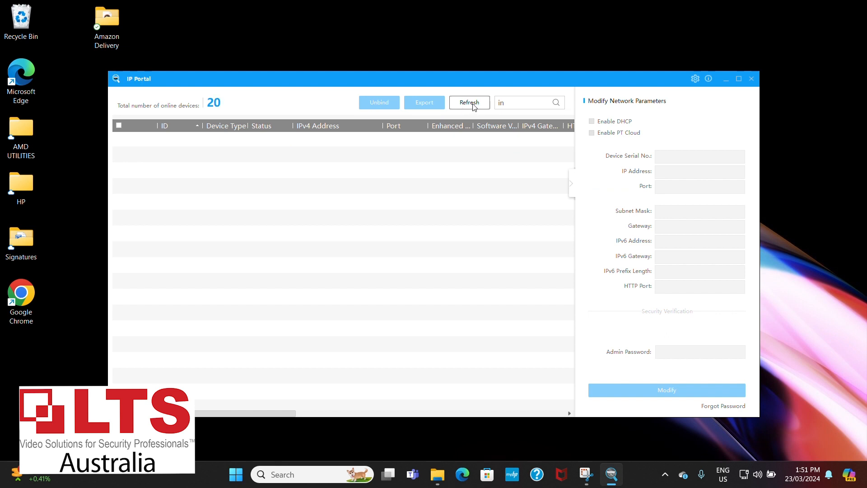
click(527, 99)
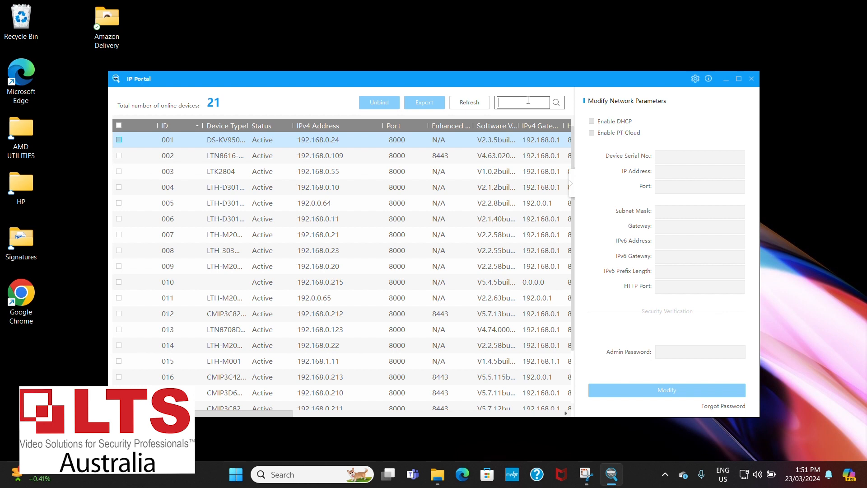
text(lth)
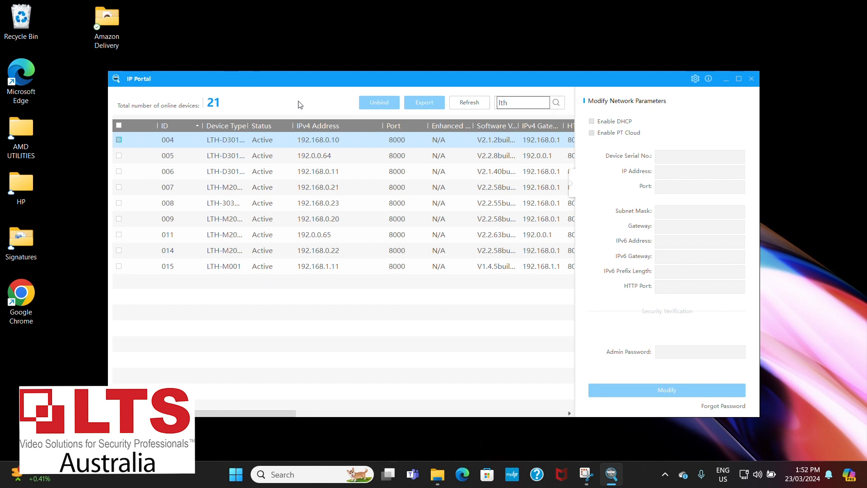
click(315, 126)
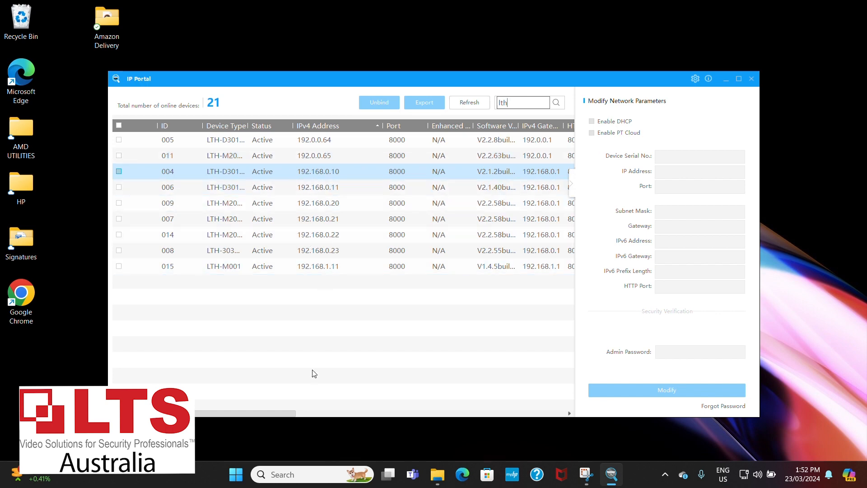
Switch to Command Prompt and run ipconfig to check the computer's IP settings.
click(300, 475)
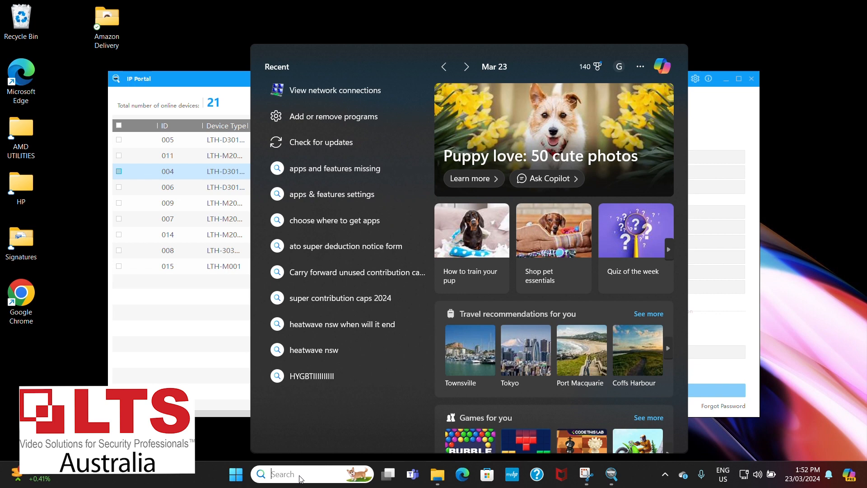
text(cmd)
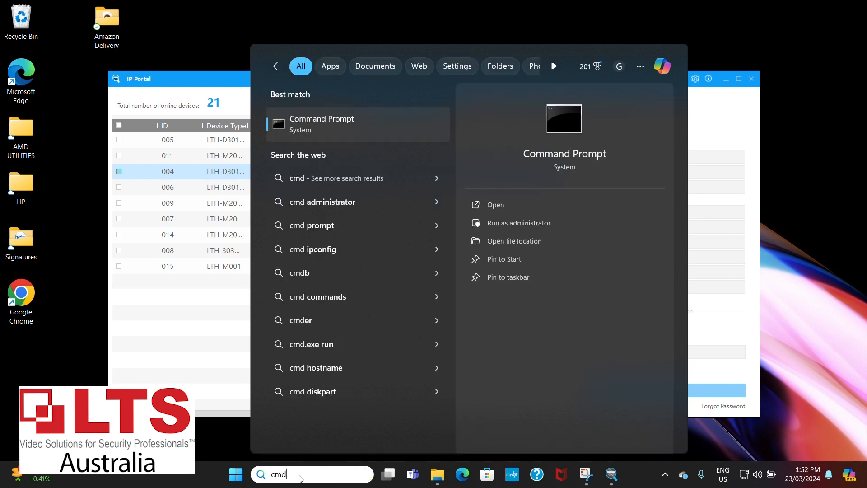
click(312, 121)
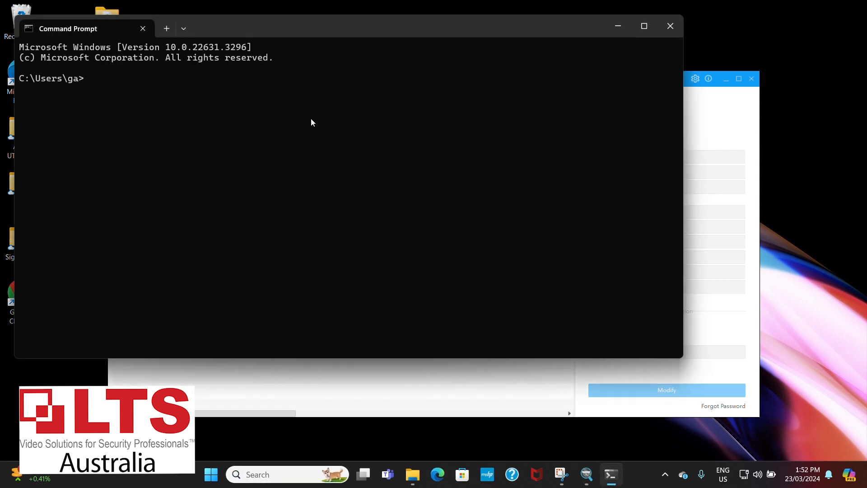
text(ping)
key(BackSpace)
key(BackSpace)
key(BackSpace)
key(BackSpace)
key(BackSpace)
text(ipconfig)
key(Return)
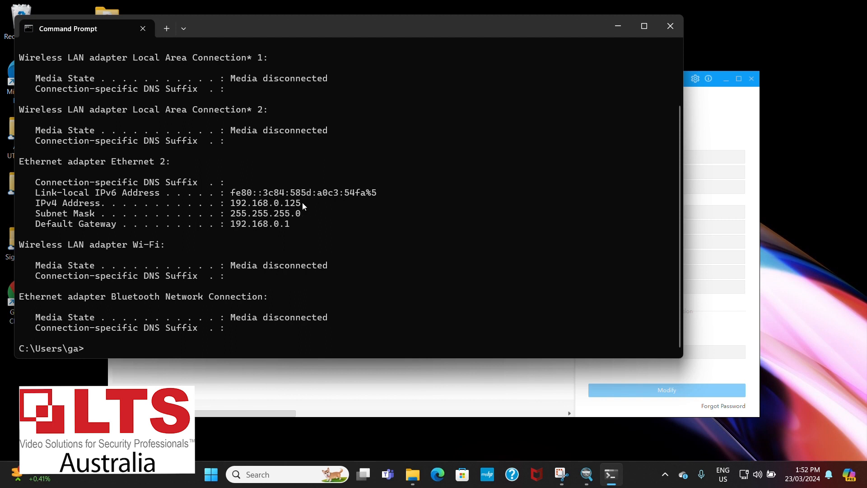
Ping 192.168.0.50 to check whether the address is free.
text(ping 1)
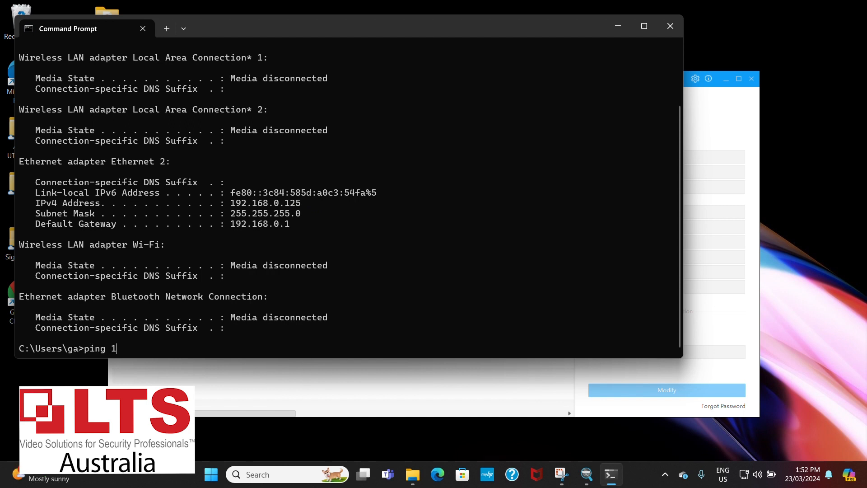
text(92.168.0.50)
key(Return)
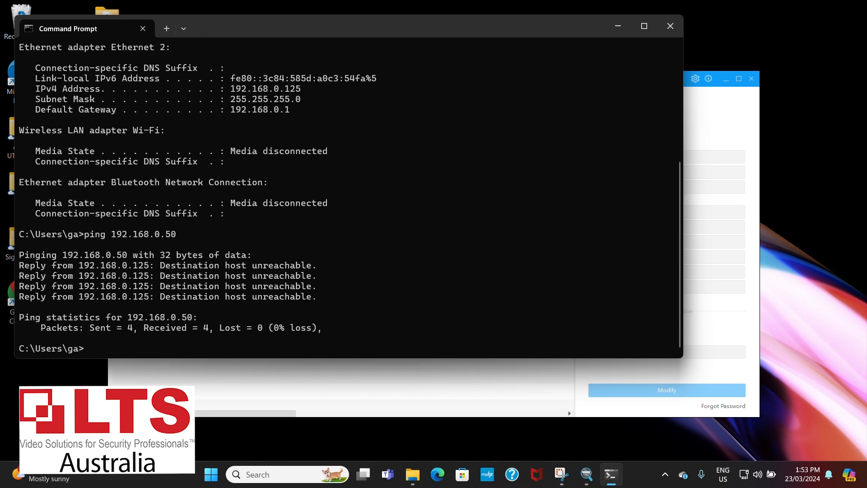
Ping 192.168.0.51 to check whether the address is free, and close Command Prompt.
key(Up)
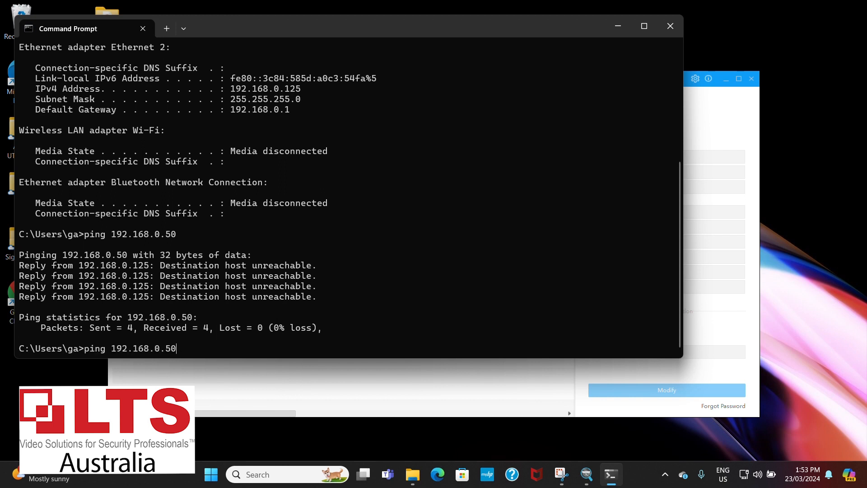
key(BackSpace)
text(1)
key(Return)
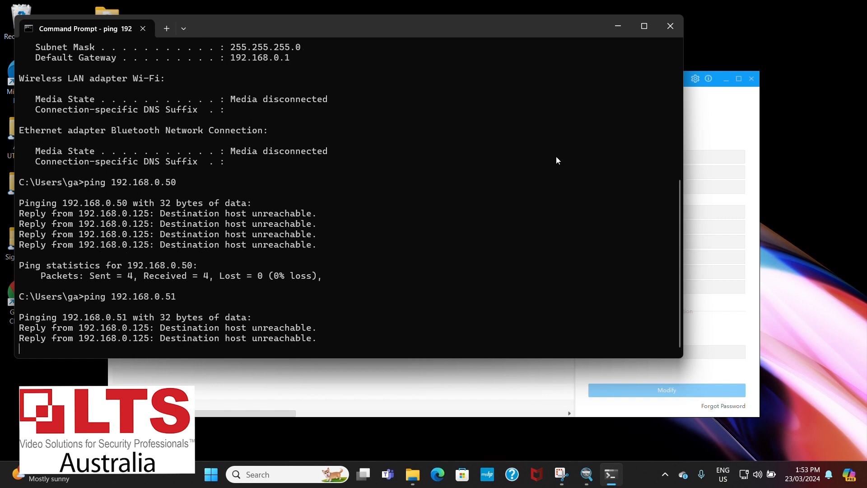
click(668, 30)
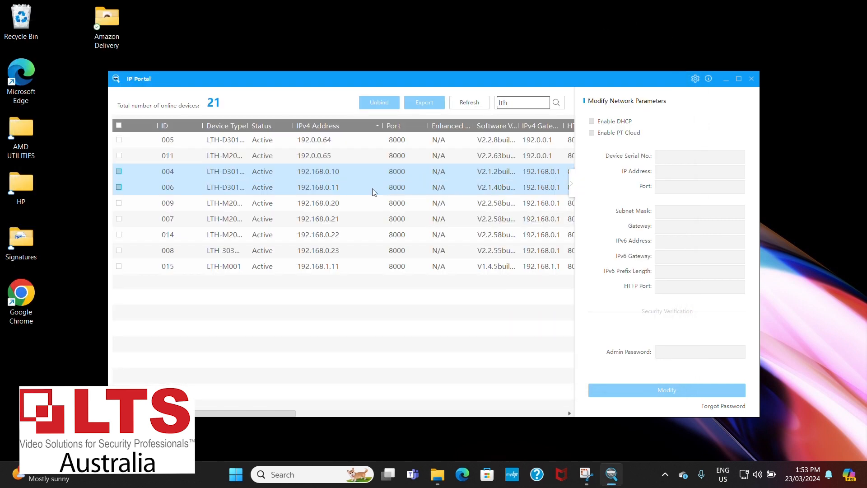
Select the devices at 192.0.0.64 and 192.0.0.65 and set their batch start IP to 192.168.0.50.
click(119, 140)
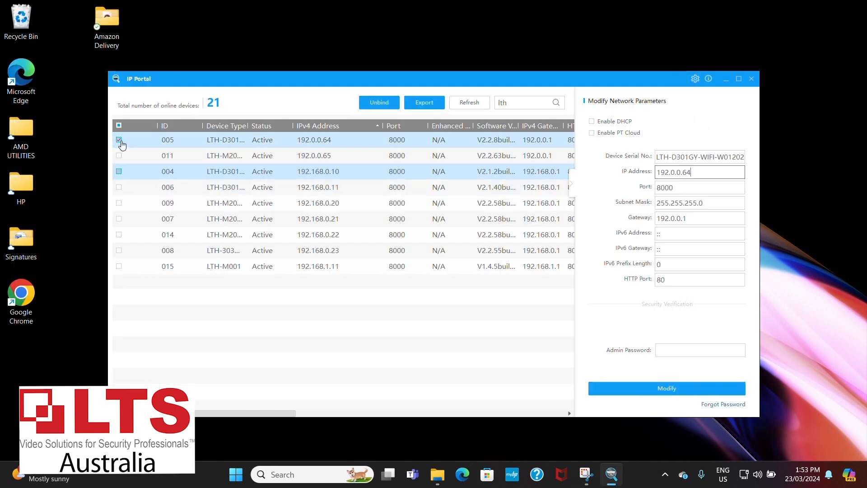
click(119, 156)
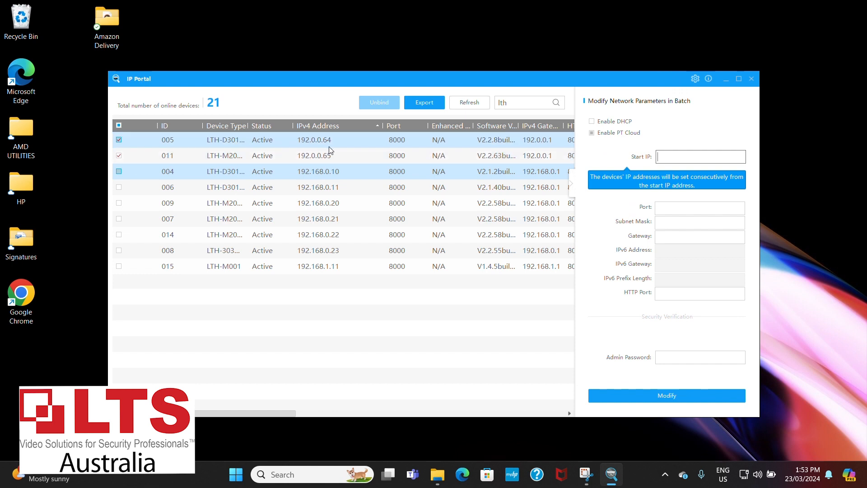
text(1)
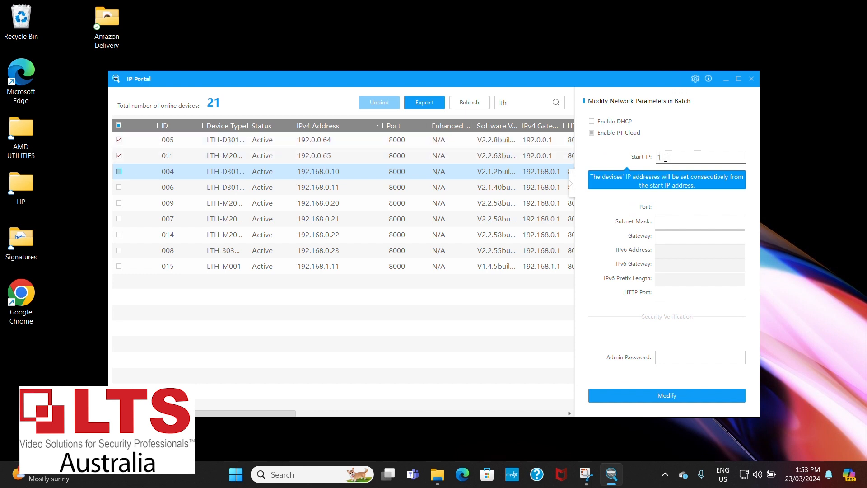
text(92.168.0.50)
Set the batch port to 80 and the subnet mask to 255.255.255.0.
click(665, 208)
text(80)
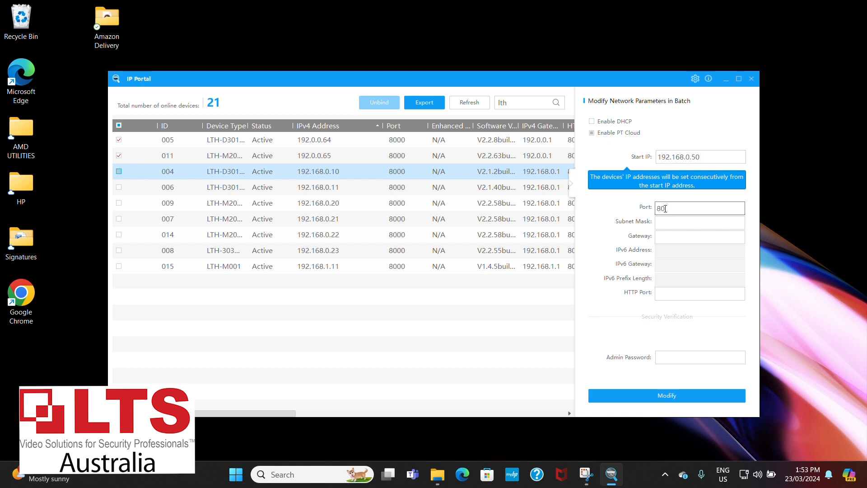
key(Tab)
text(255.255.255)
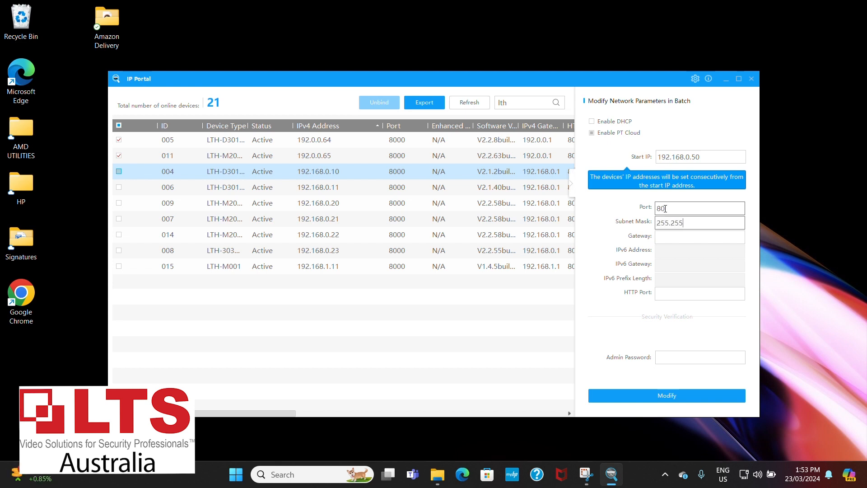
text(.0)
Start the gateway entry with "192." and run ipconfig in a minimised-after-use Command Prompt to look up the default gateway.
click(672, 243)
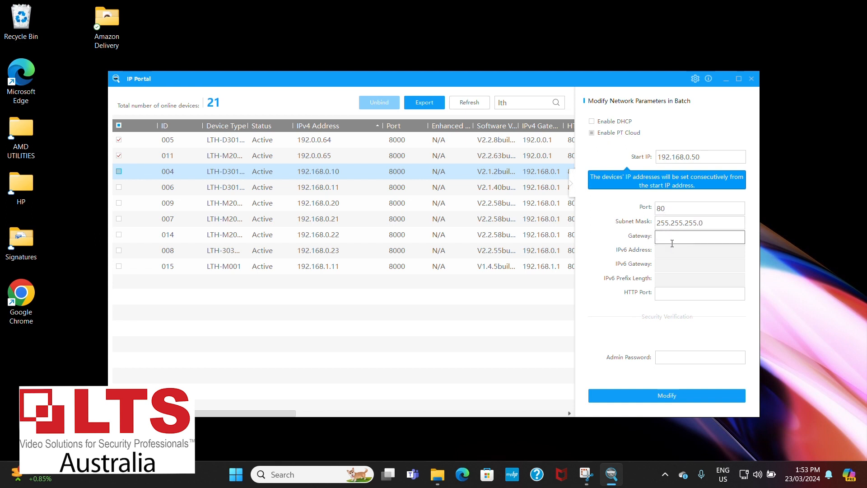
text(192.)
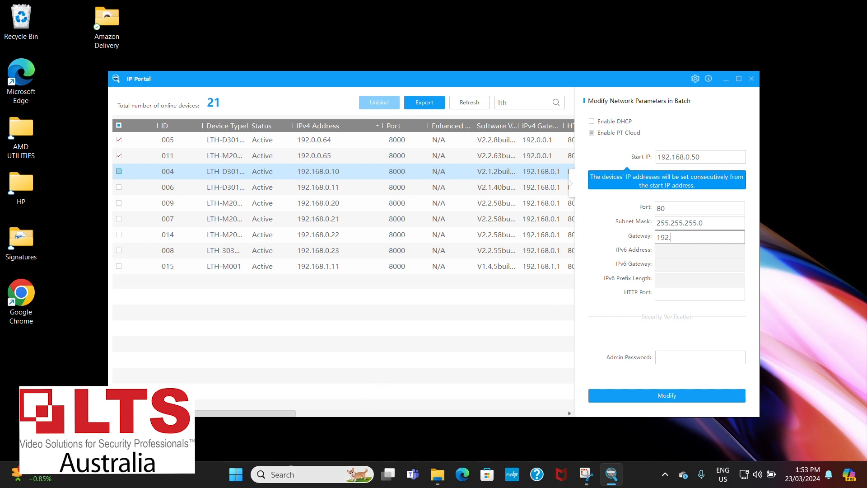
click(289, 474)
text(cmd)
key(Return)
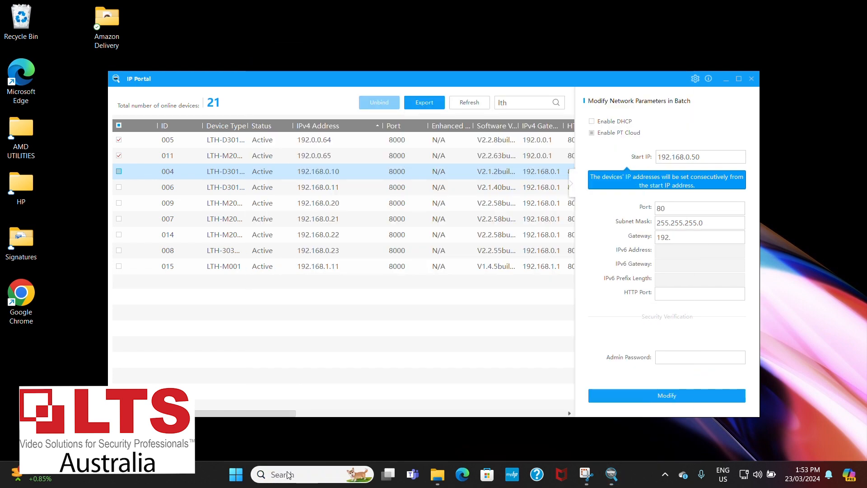
text(ipc)
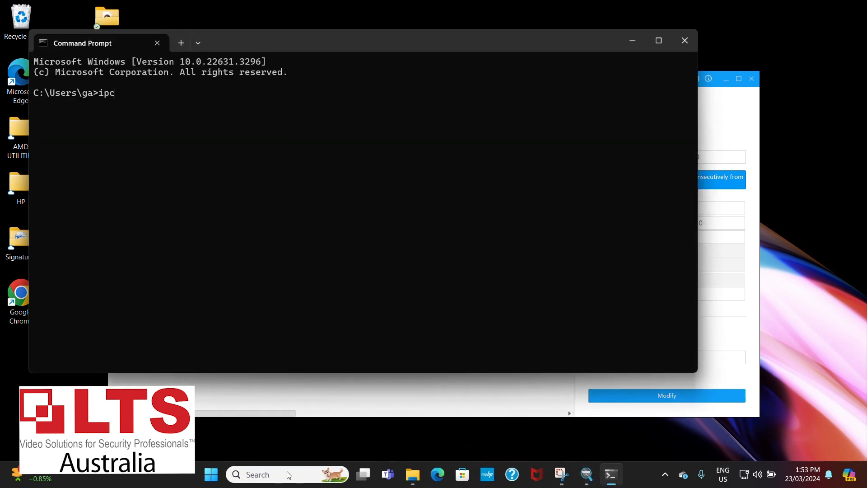
text(onfig)
key(Return)
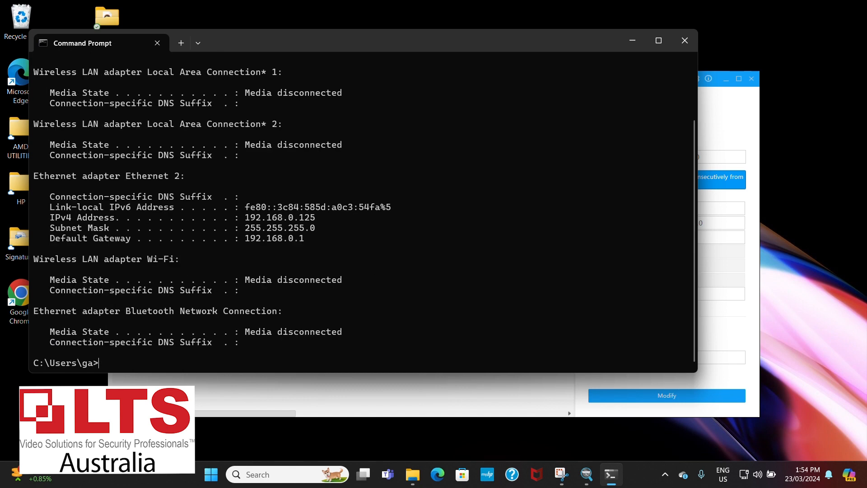
click(632, 40)
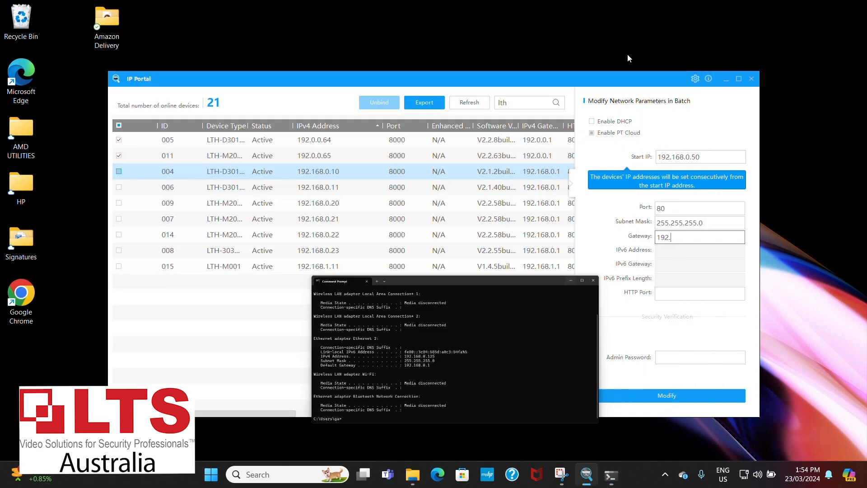
Complete the gateway as 192.168.0.1 and set the HTTP port to 80.
text(168)
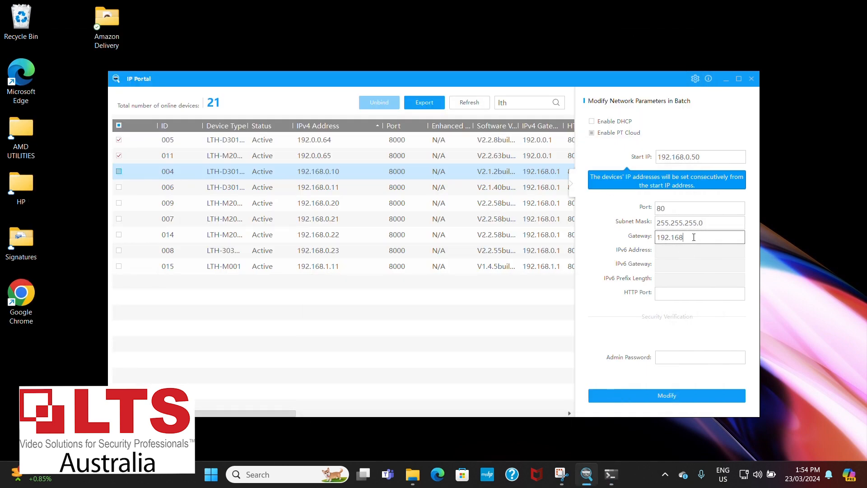
text(.0.1)
click(695, 294)
text(80)
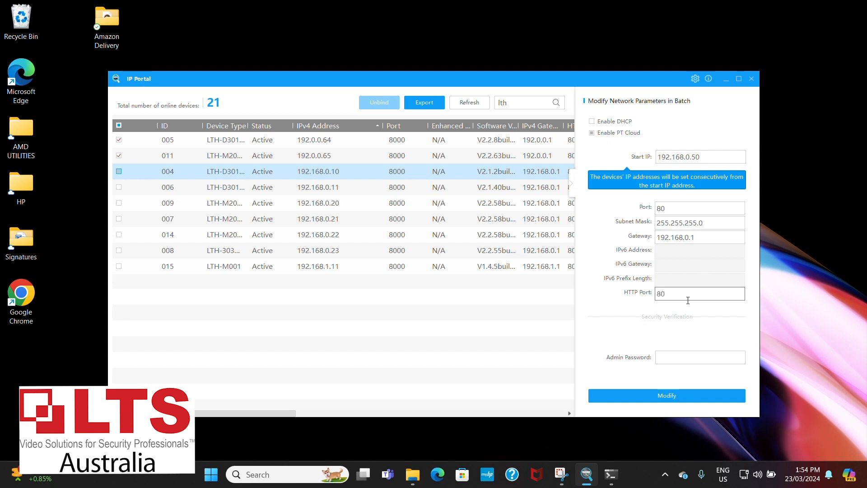
Correct the batch port to 8000.
click(683, 356)
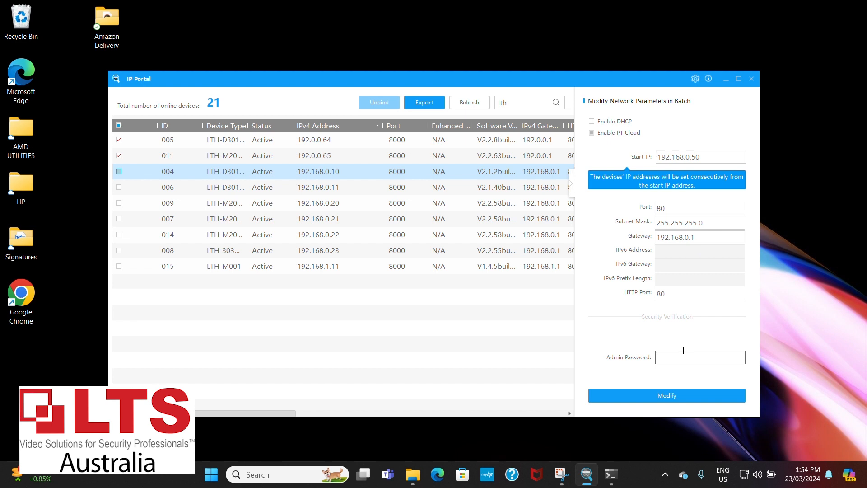
click(692, 206)
text(00)
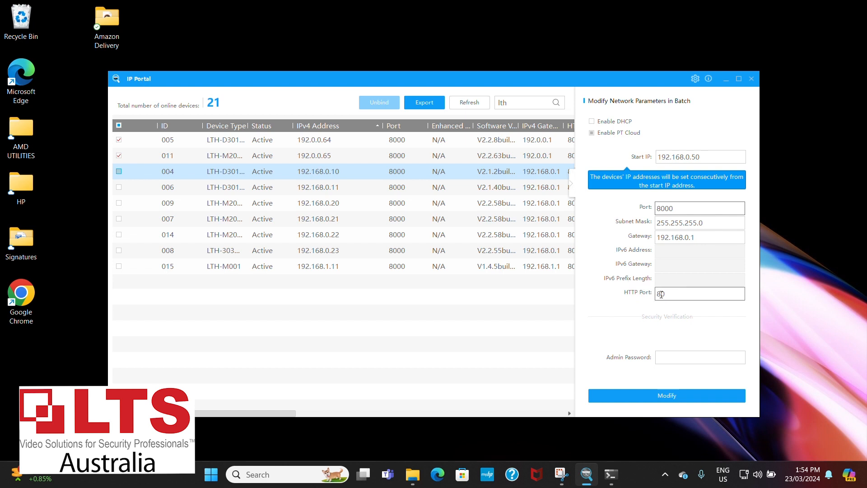
Apply the batch network changes with the admin password, accept the confirmation list and refresh the device list.
click(667, 354)
text(•••••)
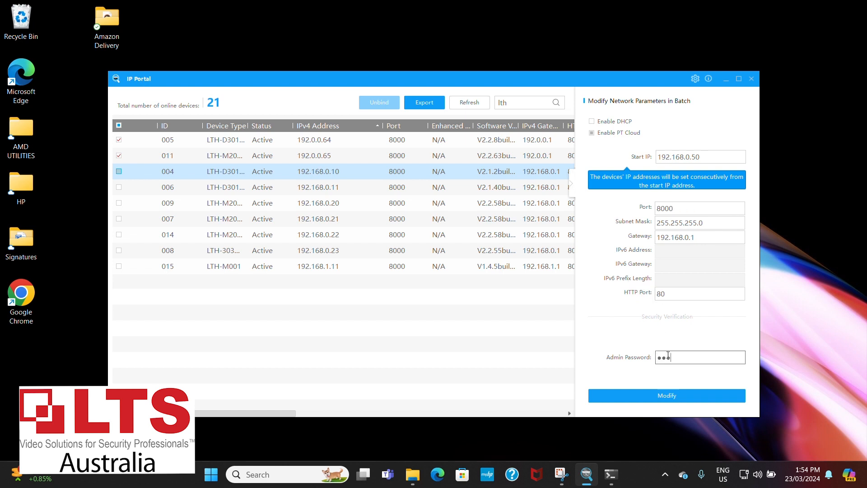
text(•••)
click(657, 395)
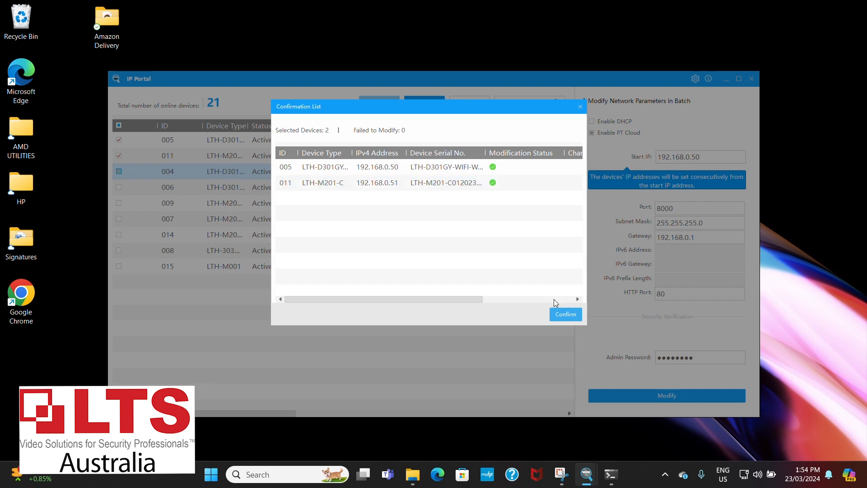
click(554, 313)
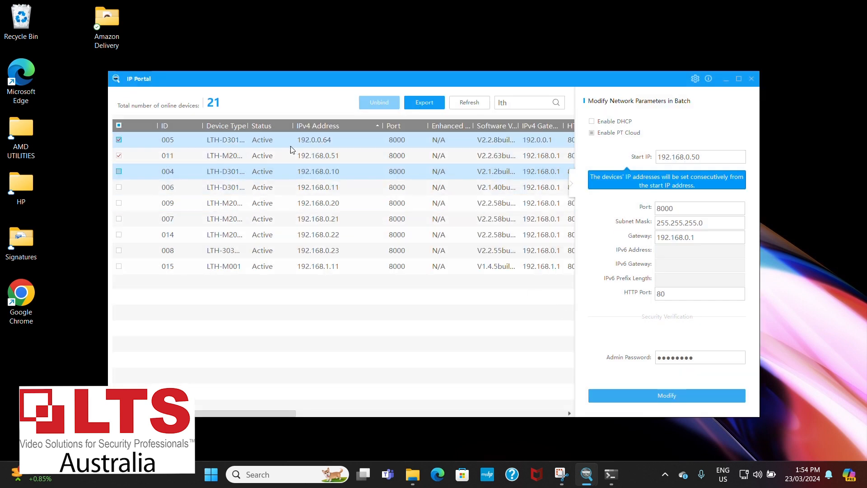
click(472, 110)
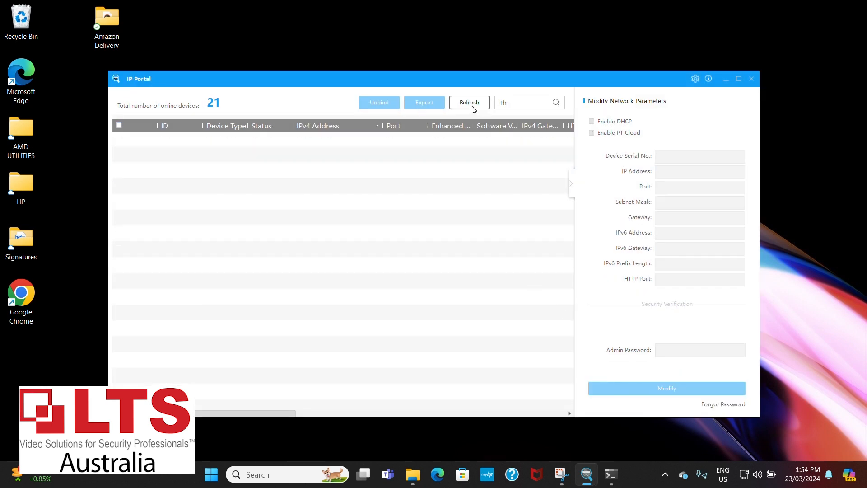
Clear the device search and filter the device list by "lth" again.
click(516, 99)
key(BackSpace)
key(BackSpace)
key(BackSpace)
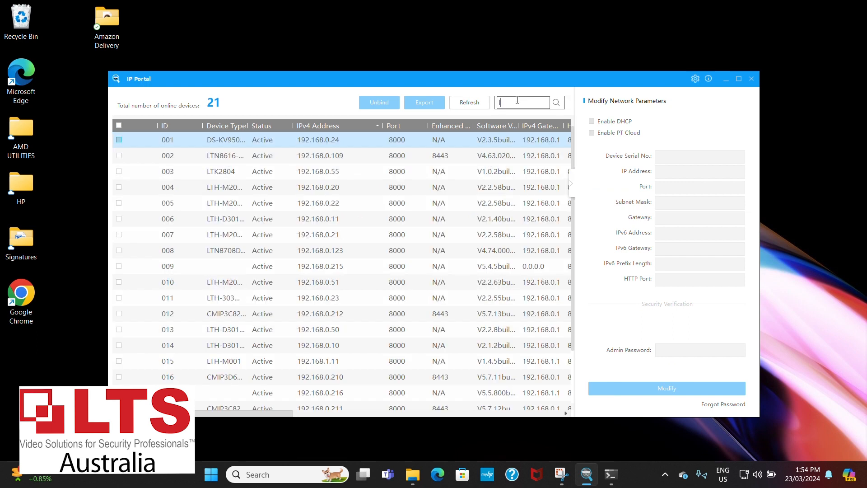
text(lth)
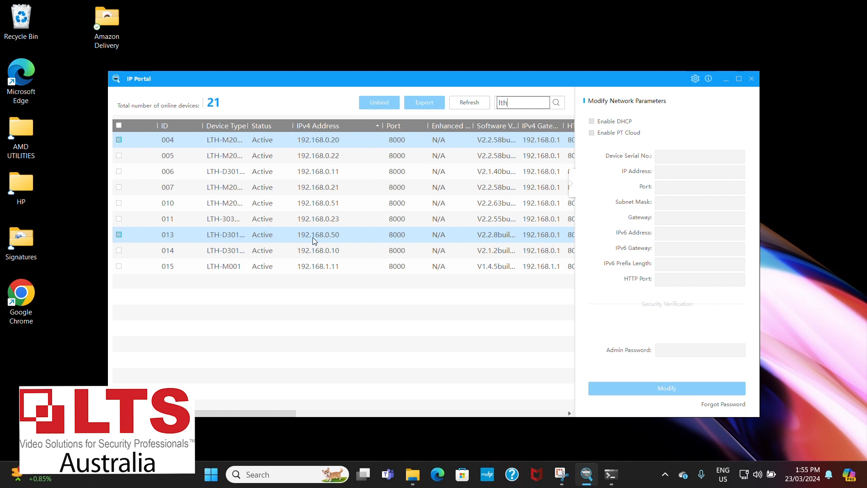
Open the device at 192.168.0.50 in the browser and change the address to 192.168.0.51 to load its login page.
double_click(315, 235)
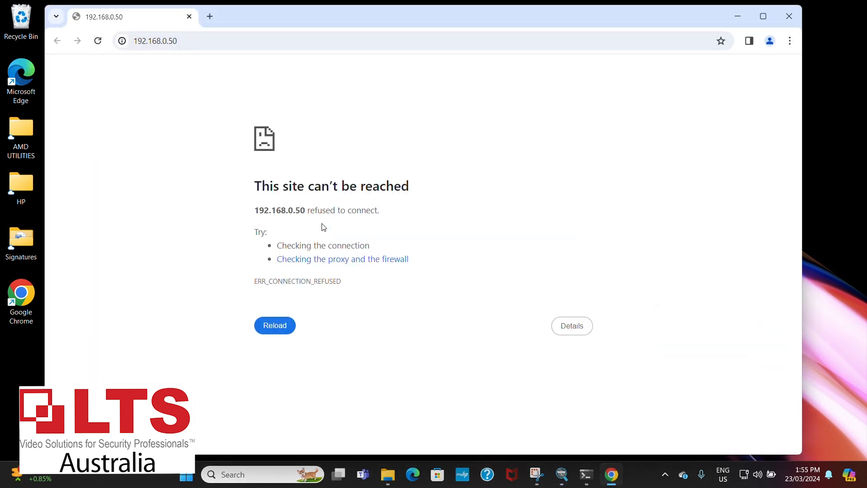
click(204, 43)
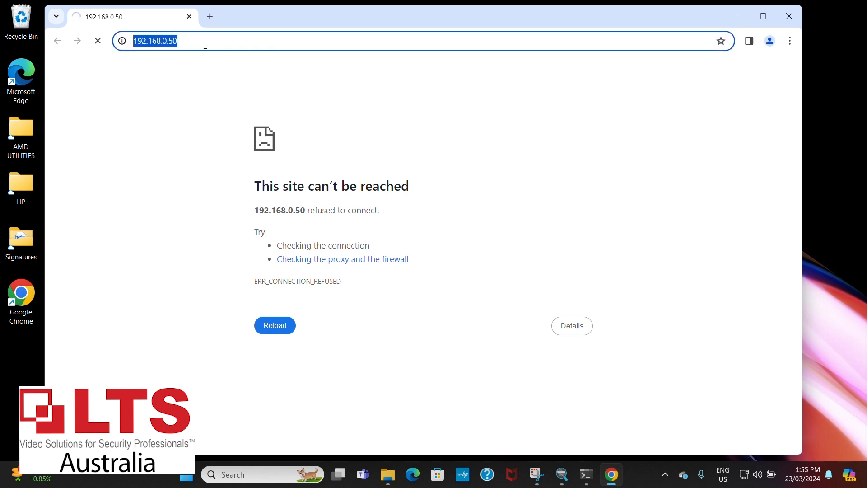
key(BackSpace)
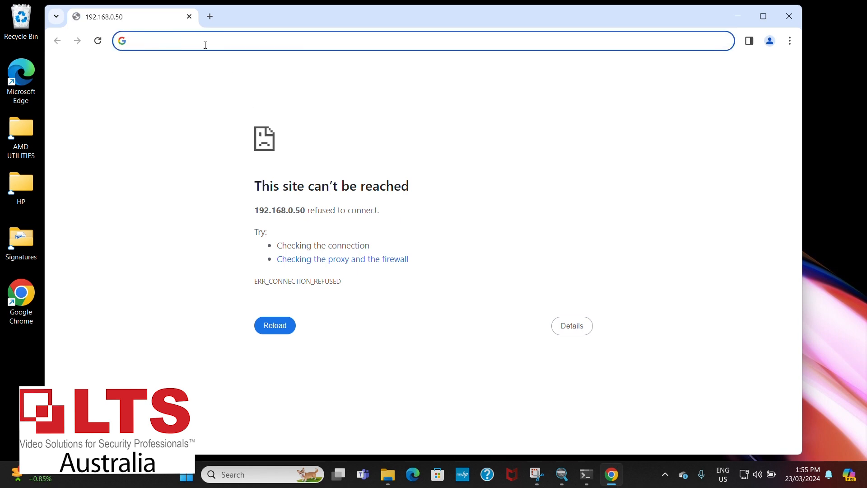
text(192.16)
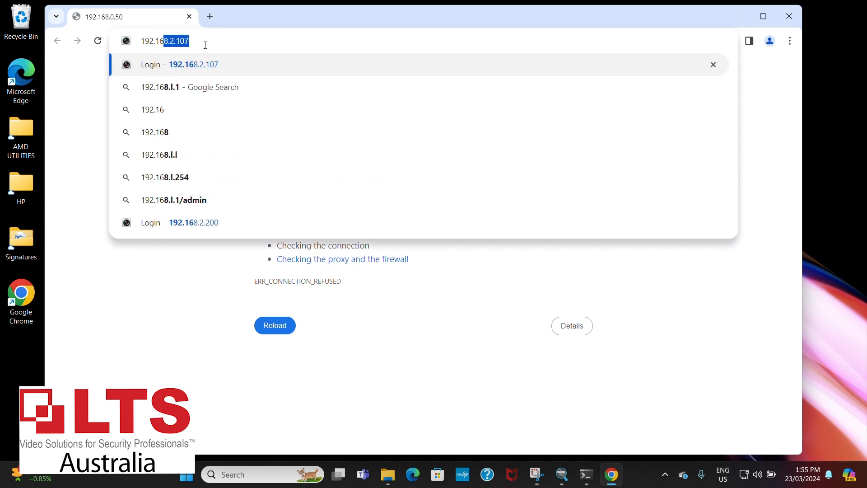
text(8.)
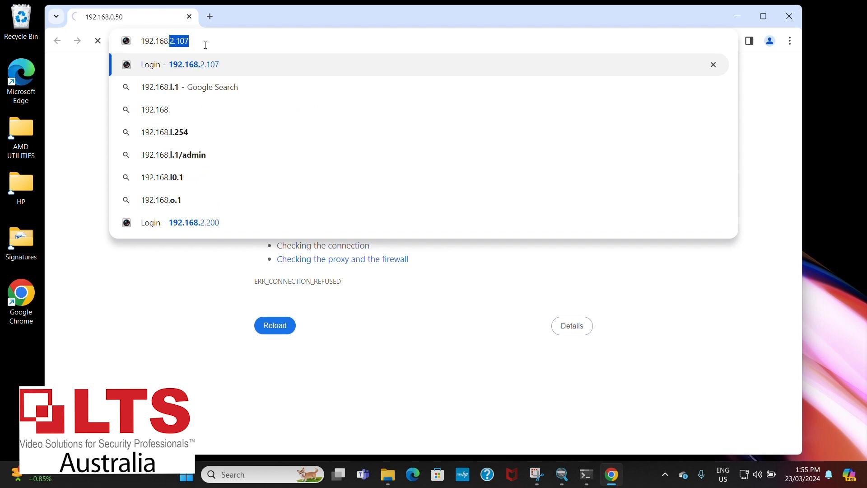
text(0.51)
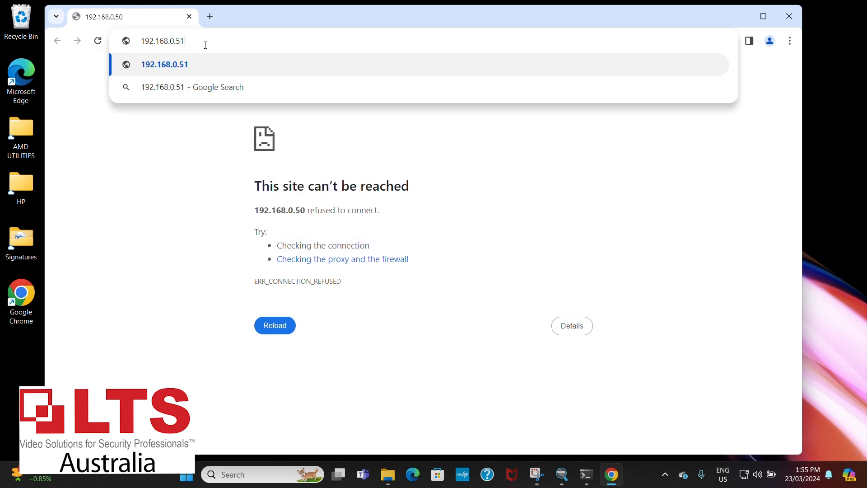
key(Return)
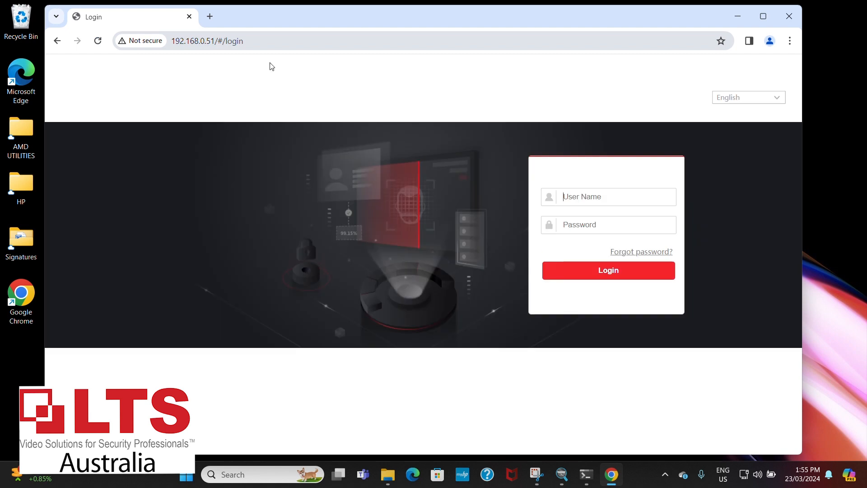
Log in as admin with the account password and dismiss the browser's offer to save it.
text(admi)
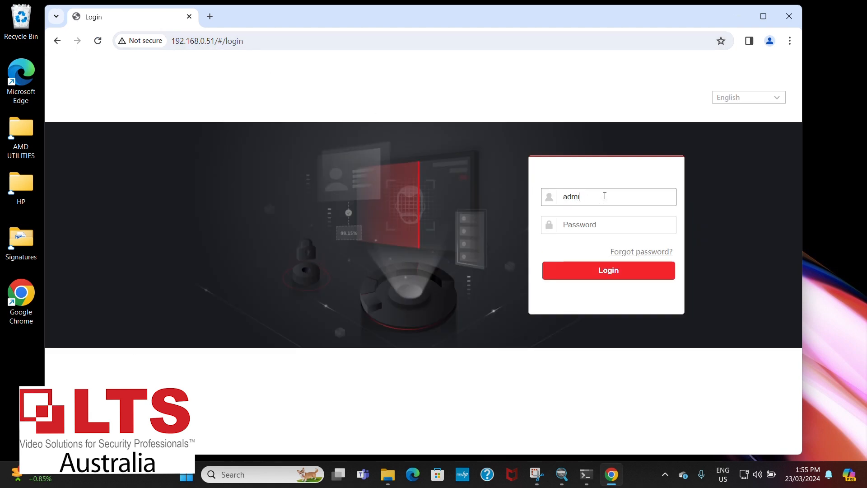
text(••)
click(597, 271)
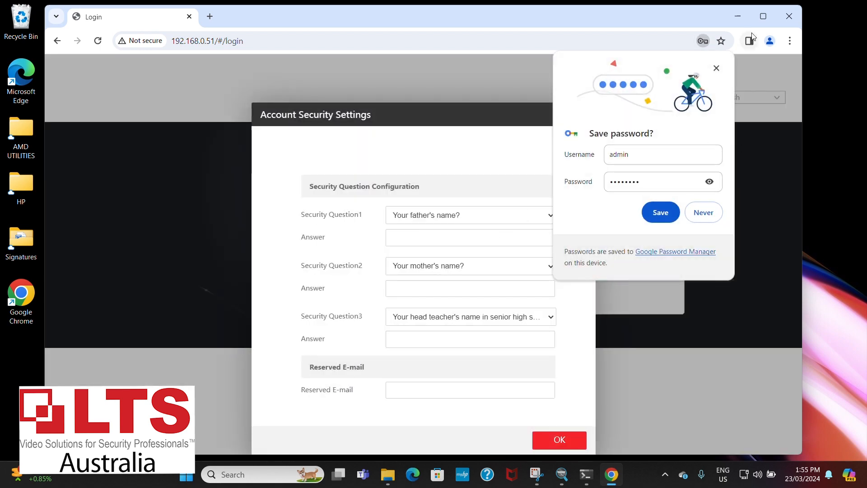
click(716, 66)
Answer all three security questions with "hello", confirm the account security settings and dismiss the save-password offer.
click(455, 234)
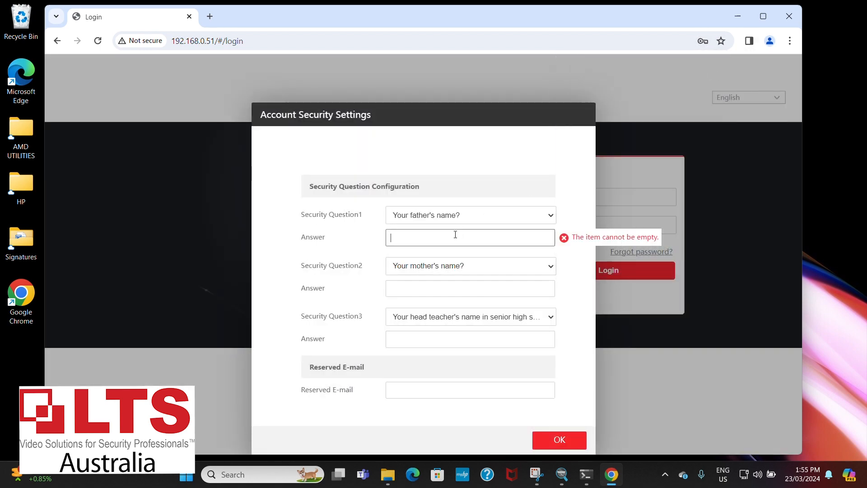
text(hello)
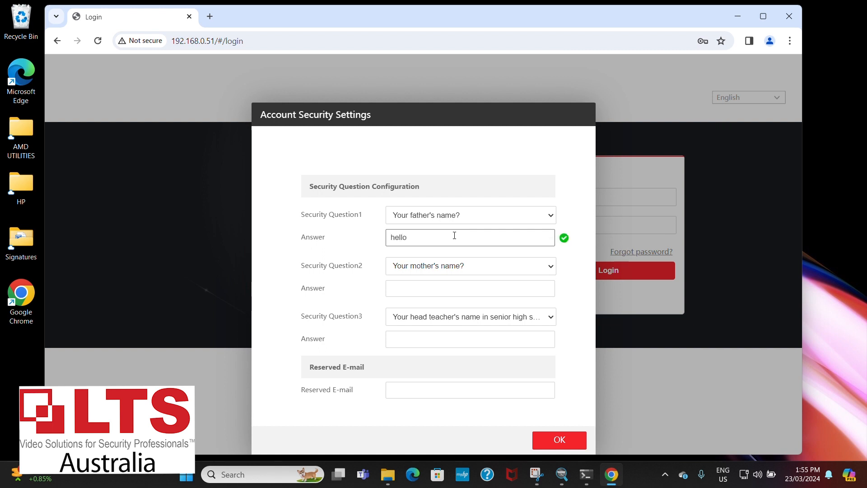
click(404, 292)
text(he)
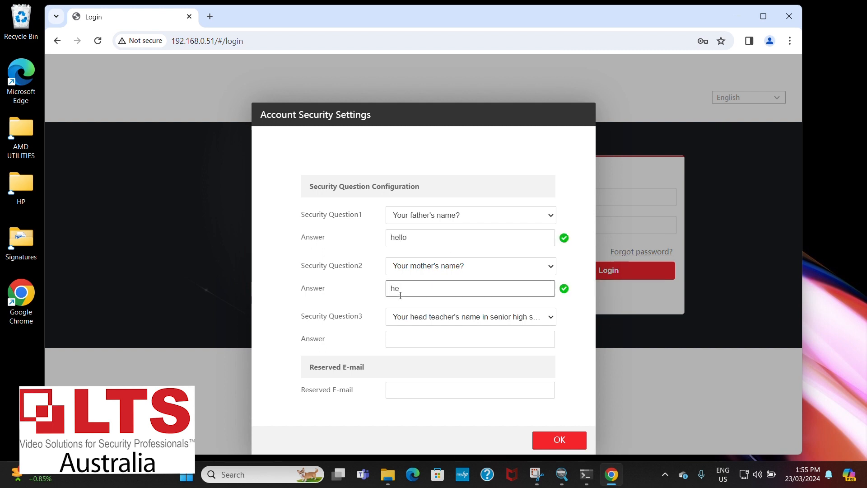
text(llo)
key(Tab)
text(he)
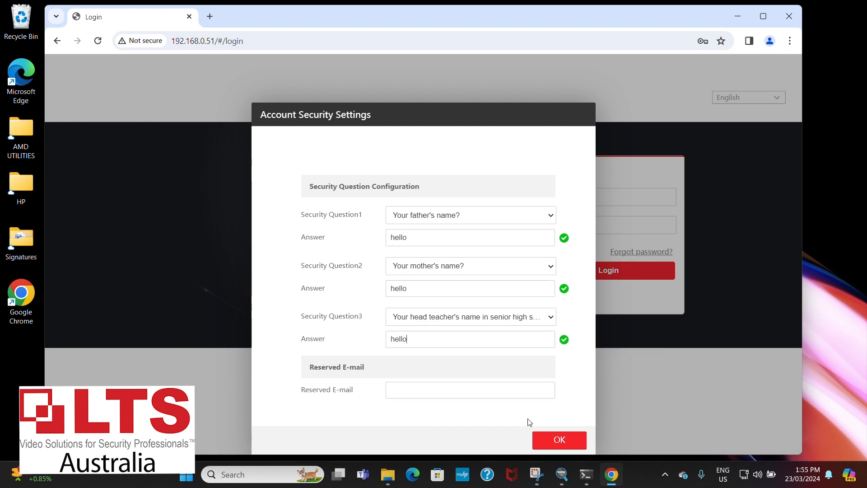
click(560, 445)
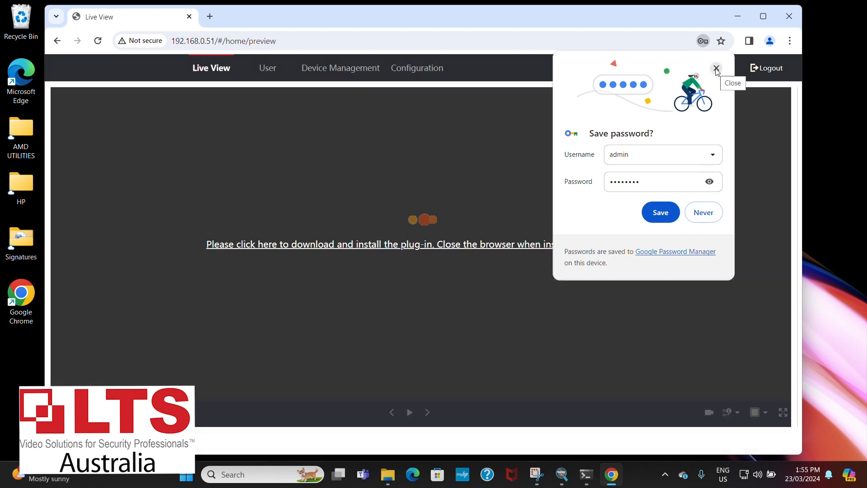
click(716, 69)
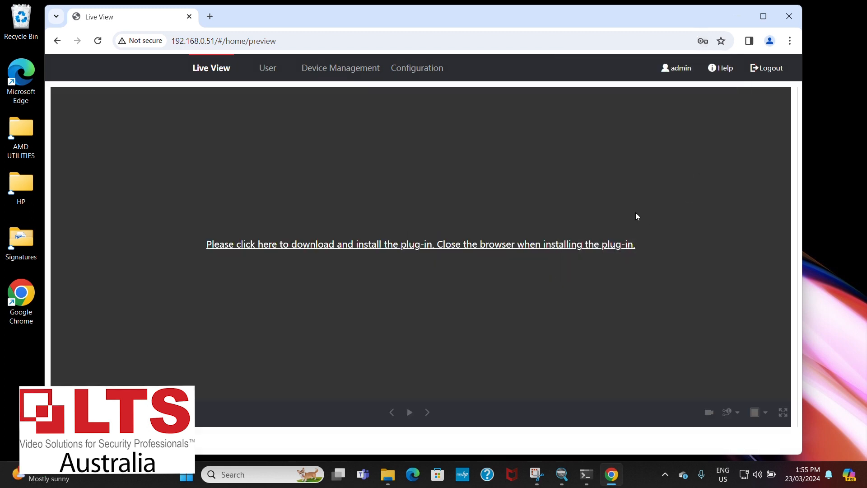
Download the live view plug-in LocalServiceComponents.exe despite the insecure-download block and run it from the Downloads folder.
click(482, 252)
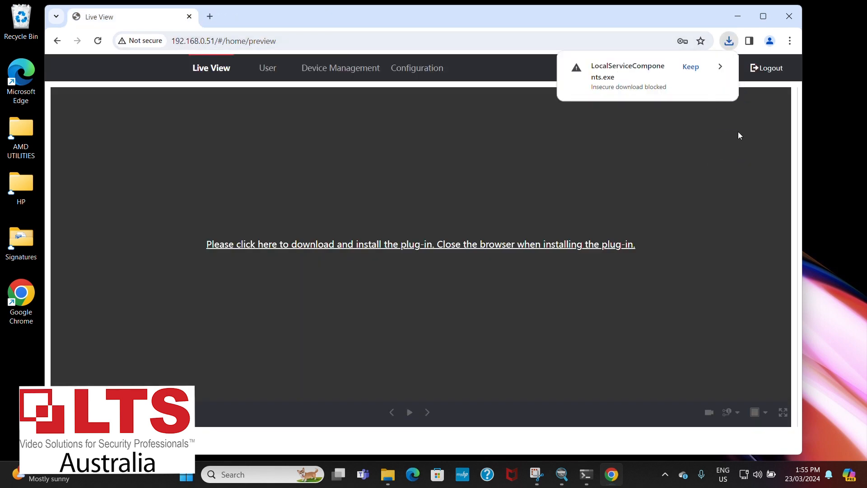
click(617, 90)
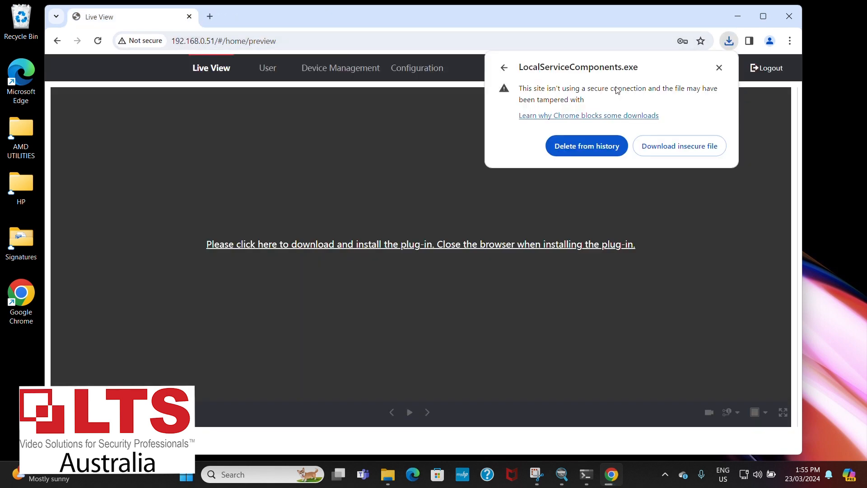
click(676, 145)
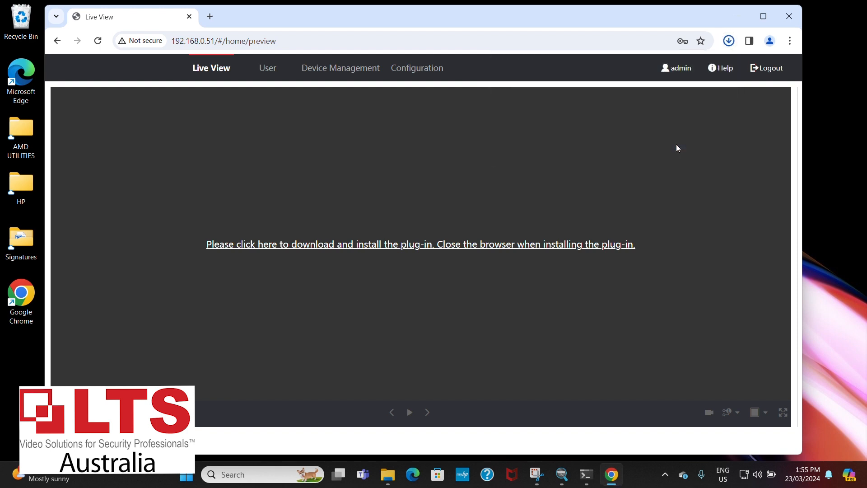
click(729, 40)
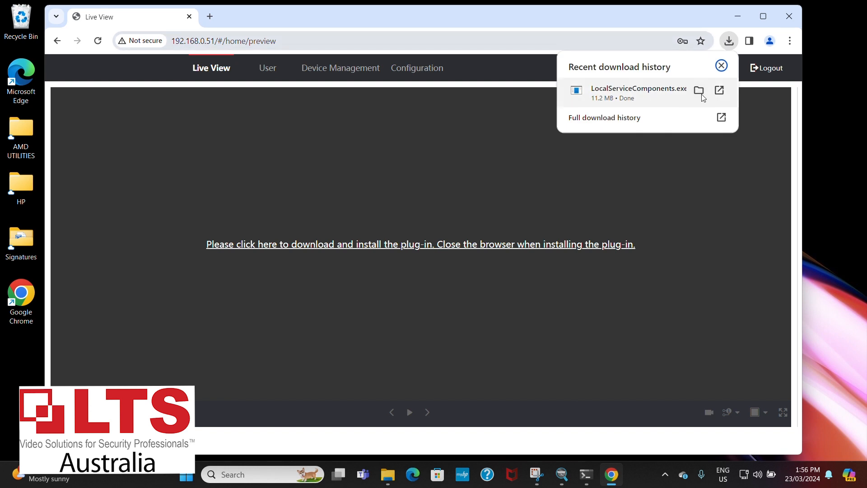
click(699, 92)
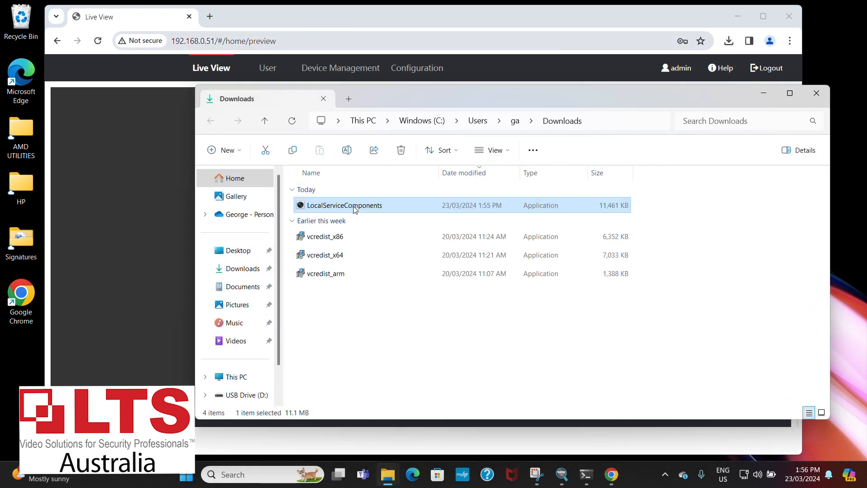
double_click(350, 205)
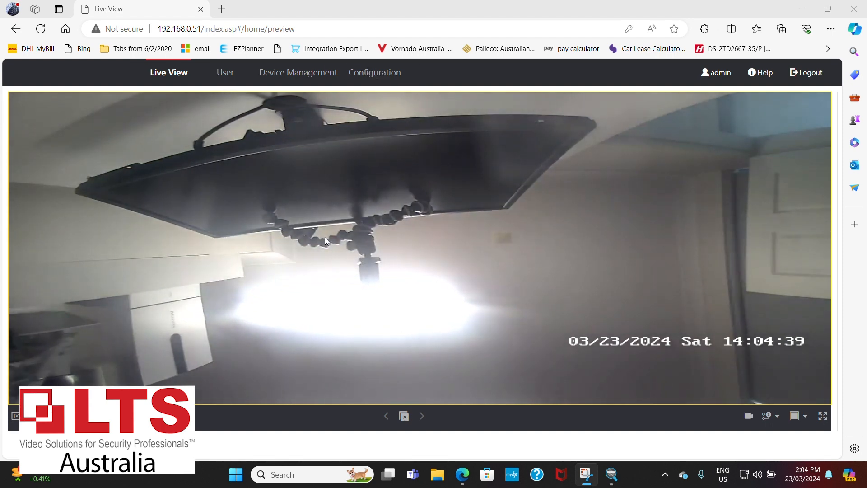
Set the device's time zone to (GMT+10:00) Melbourne, Sydney, Canberra, Brisbane, Hobart in the system time settings.
click(373, 75)
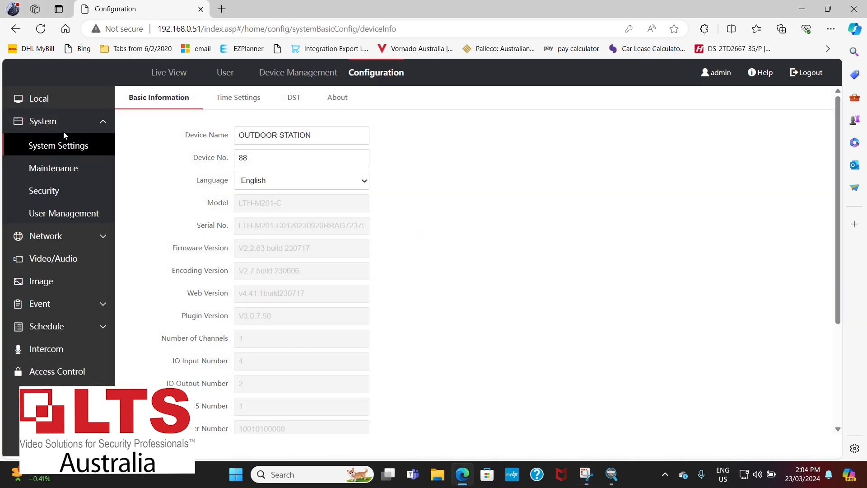
click(239, 98)
click(301, 140)
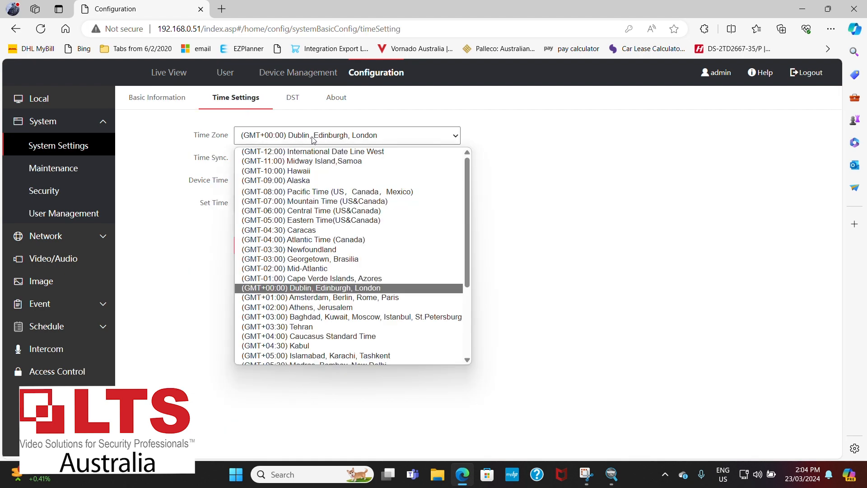
scroll(324, 328, down, 2)
scroll(324, 328, down, 1)
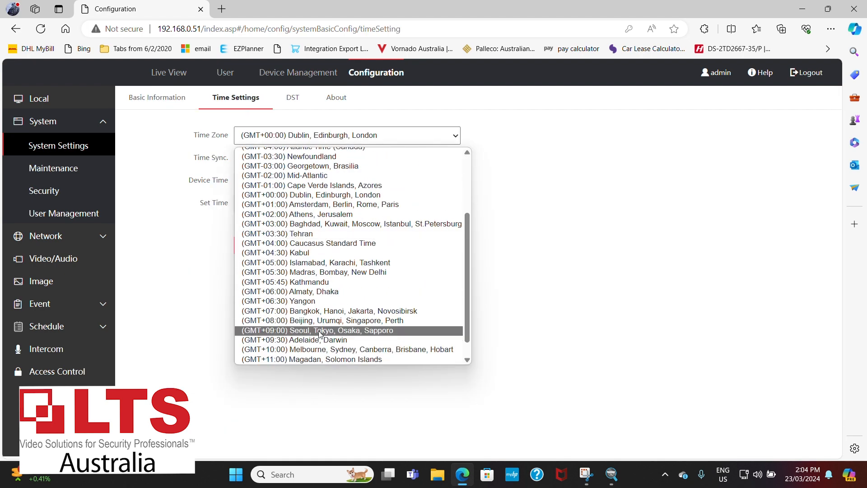
click(320, 345)
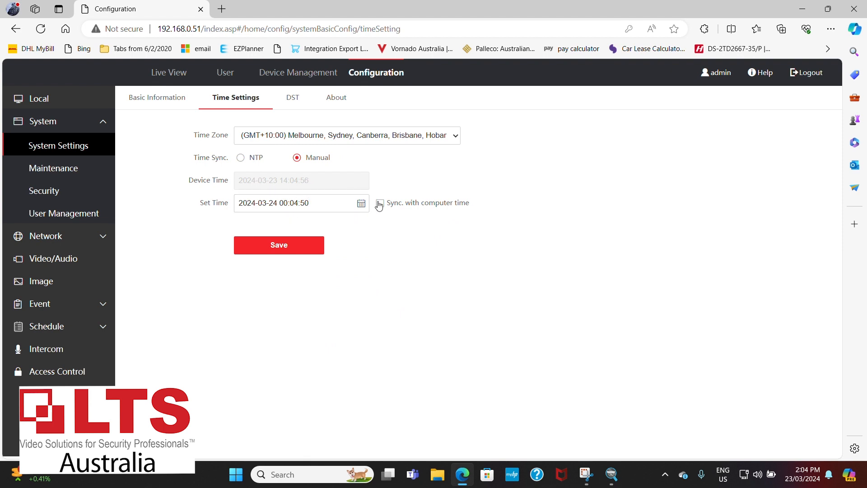
Enable daylight saving time with October as the start month and the first Sunday of April as the end.
click(292, 96)
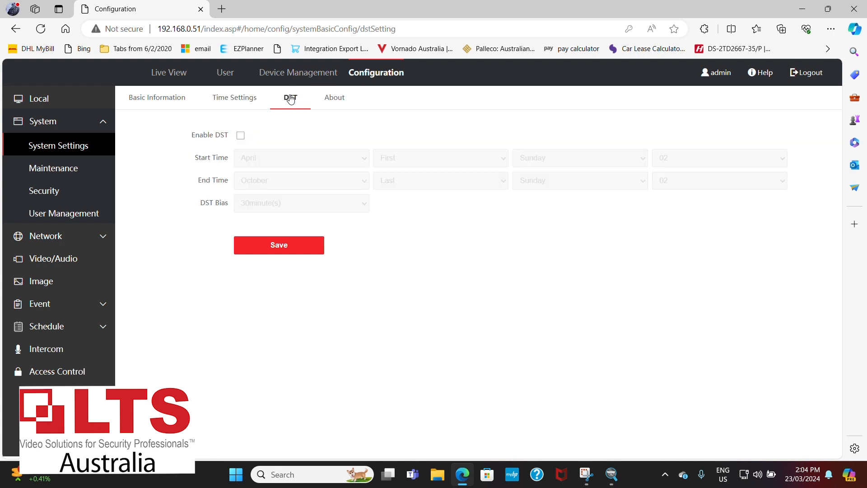
click(240, 135)
click(303, 159)
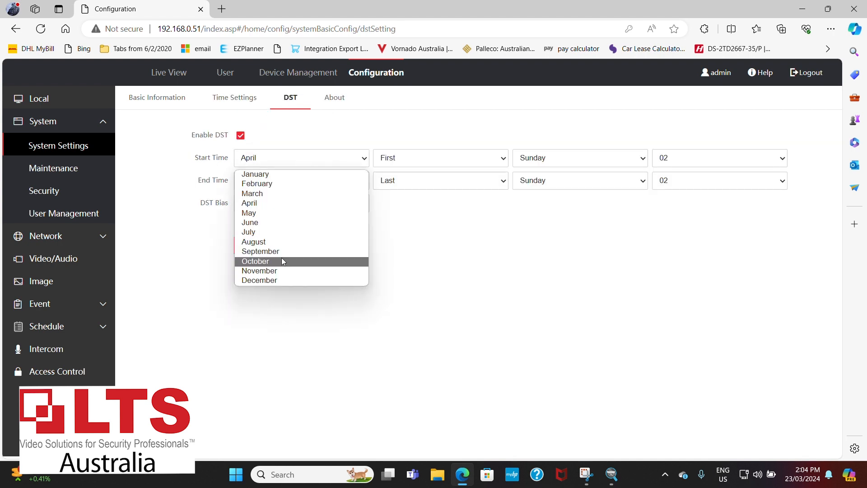
click(281, 257)
click(327, 181)
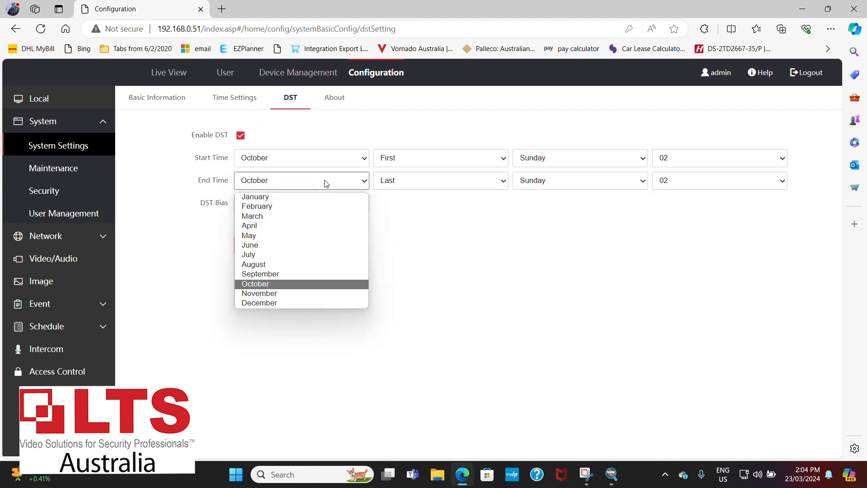
click(297, 226)
click(458, 181)
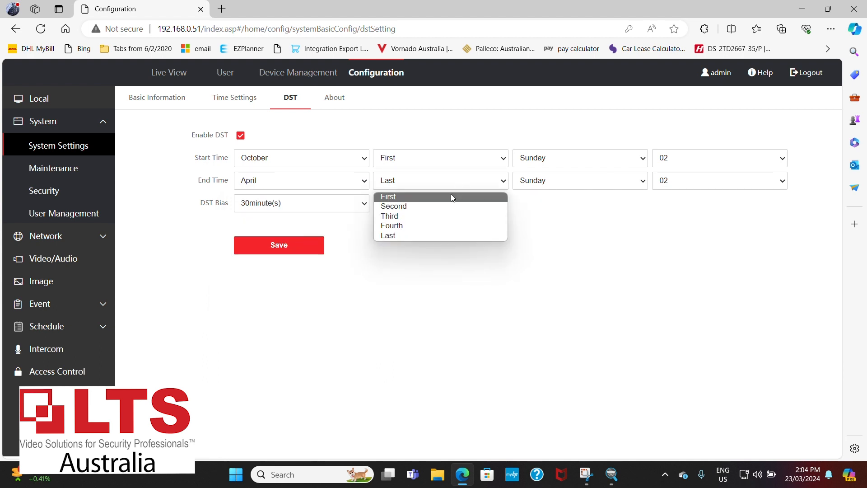
click(451, 195)
Set the DST bias to 60 minutes and the end hour to 03, and save the daylight saving settings.
click(346, 206)
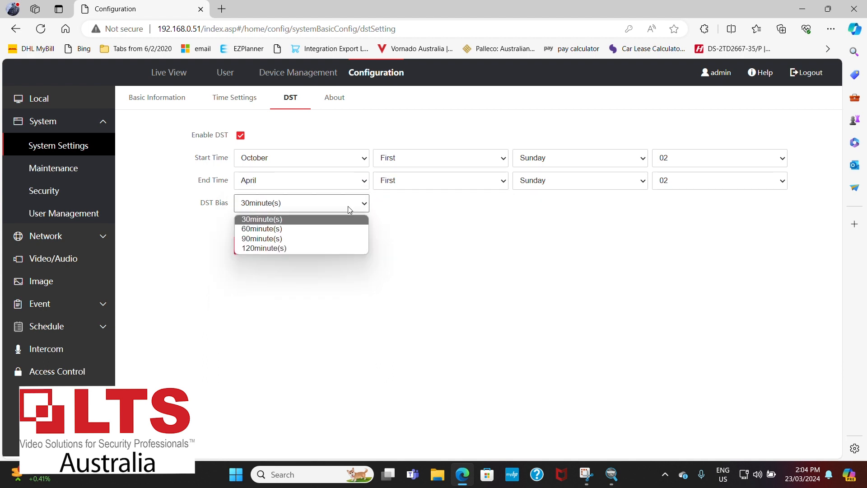
click(303, 230)
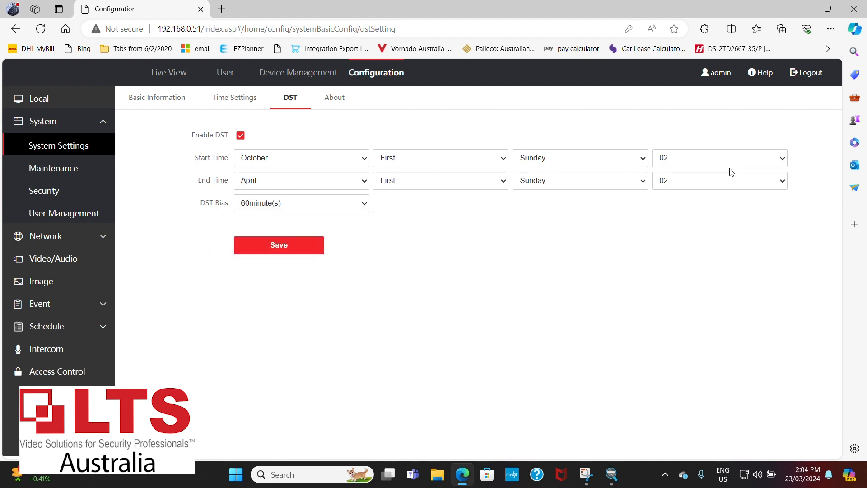
click(730, 183)
click(713, 225)
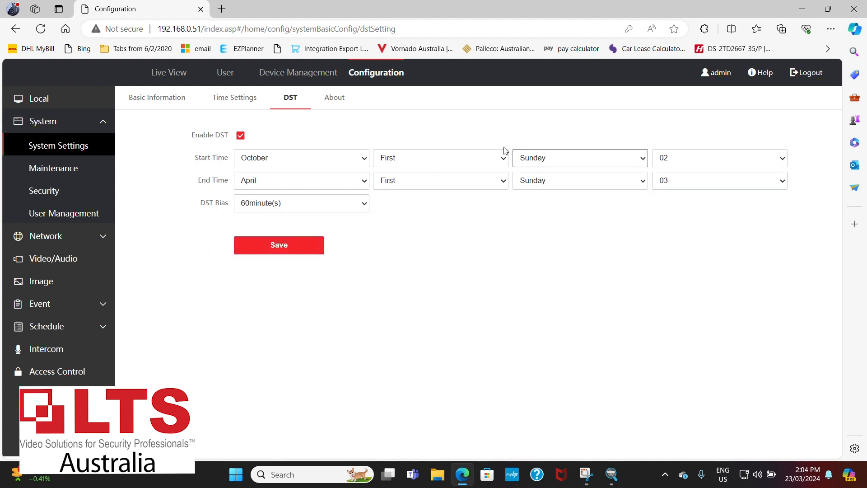
click(295, 250)
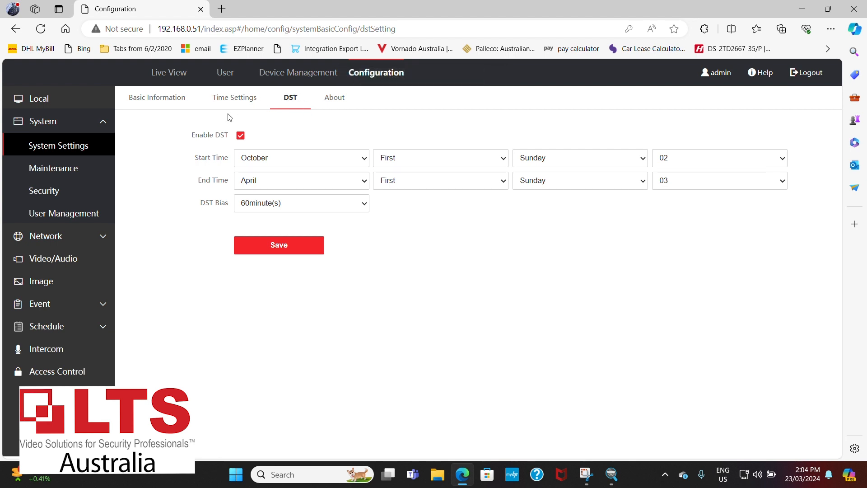
Reselect the (GMT+10:00) Melbourne, Sydney, Canberra, Brisbane, Hobart time zone in the time settings and save it.
right_click(241, 101)
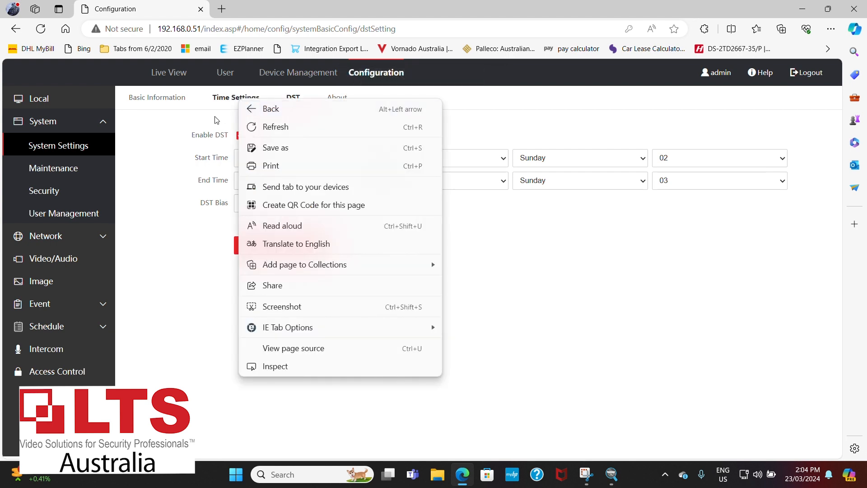
click(226, 103)
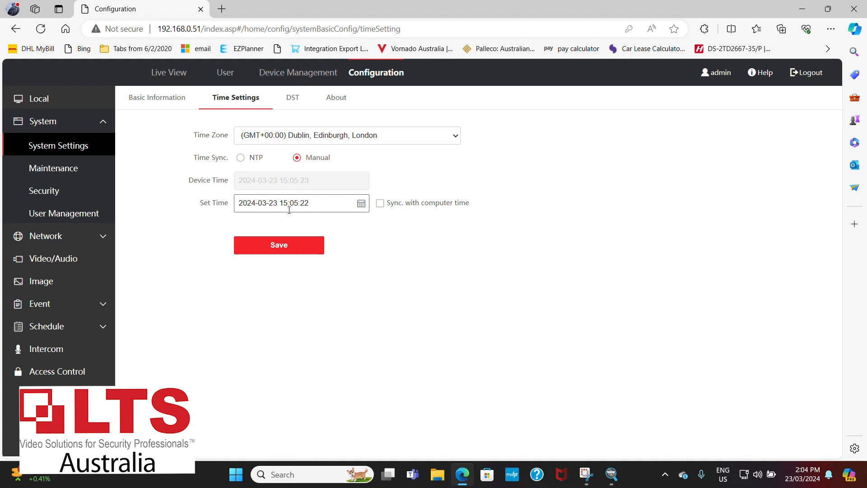
click(289, 204)
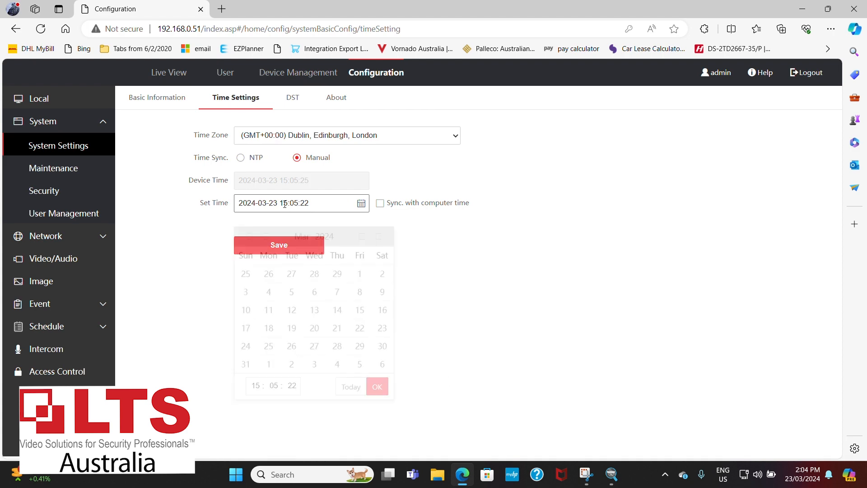
click(315, 138)
scroll(315, 180, down, 3)
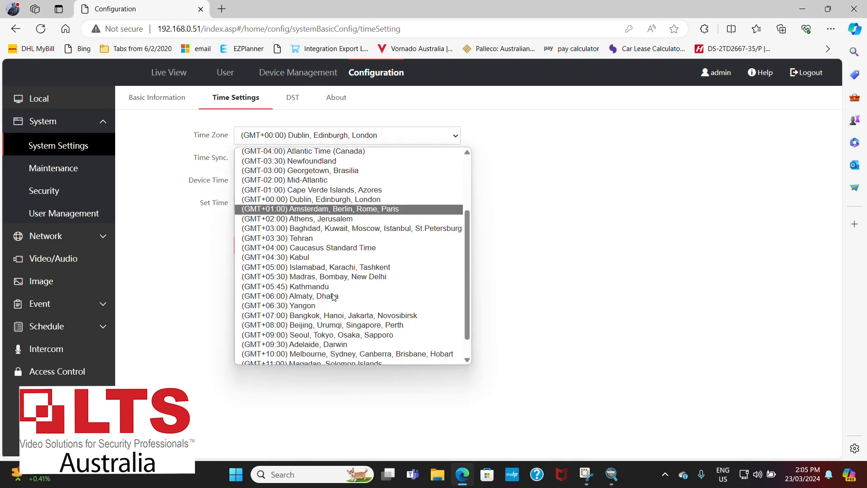
click(318, 348)
click(293, 251)
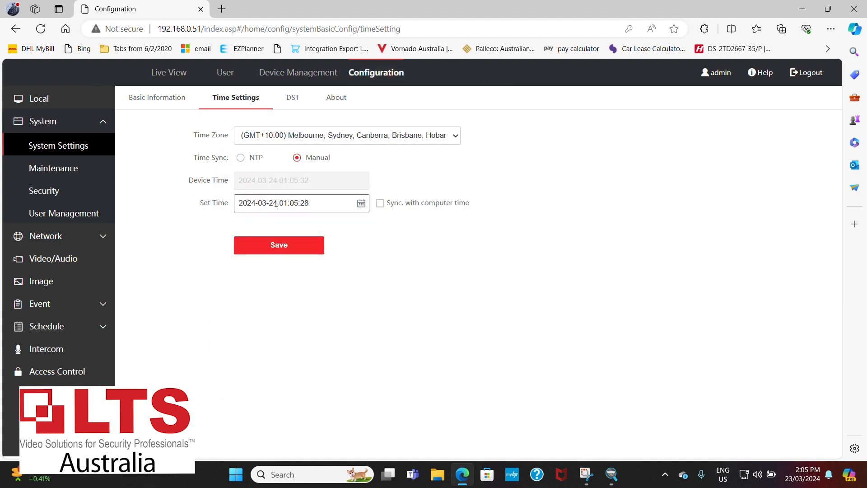
Set the date of the manual device time to 23 March 2024.
click(276, 203)
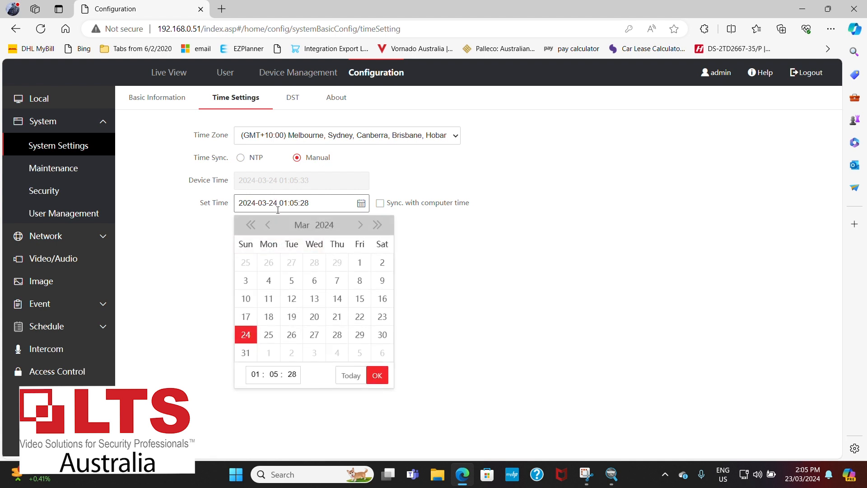
click(385, 317)
click(378, 374)
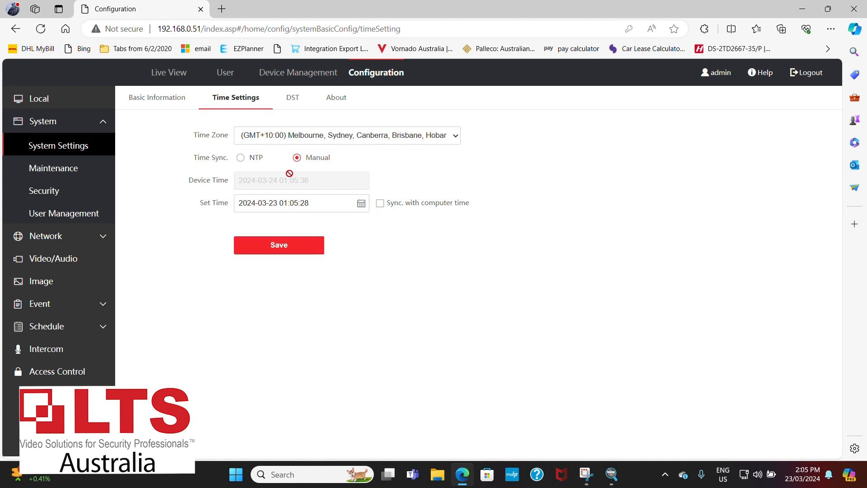
Try 14 March 2024 as the manual date and change it back to 23 March 2024.
click(286, 204)
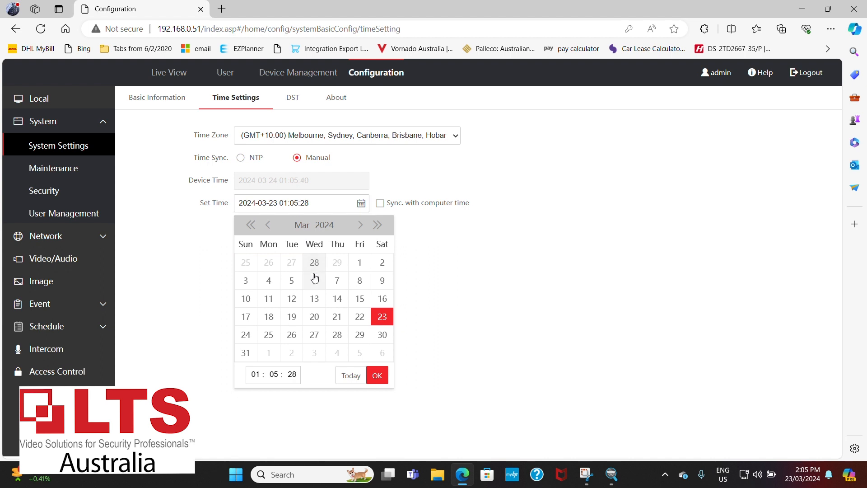
click(336, 298)
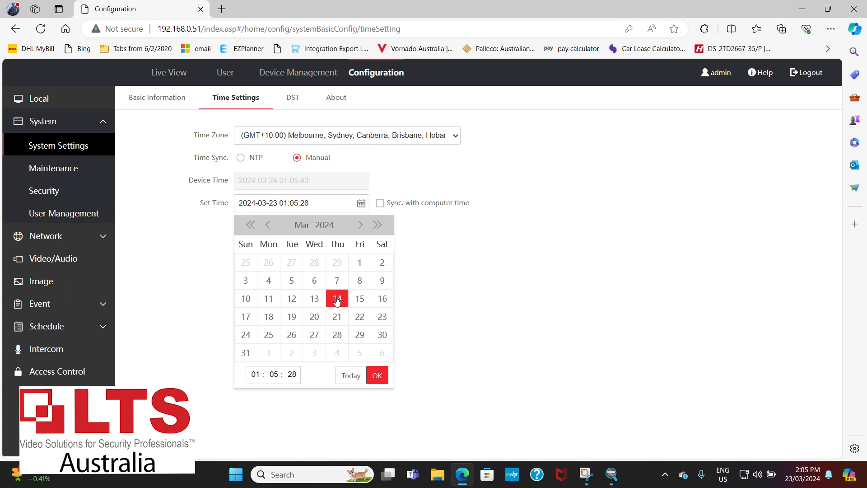
click(378, 375)
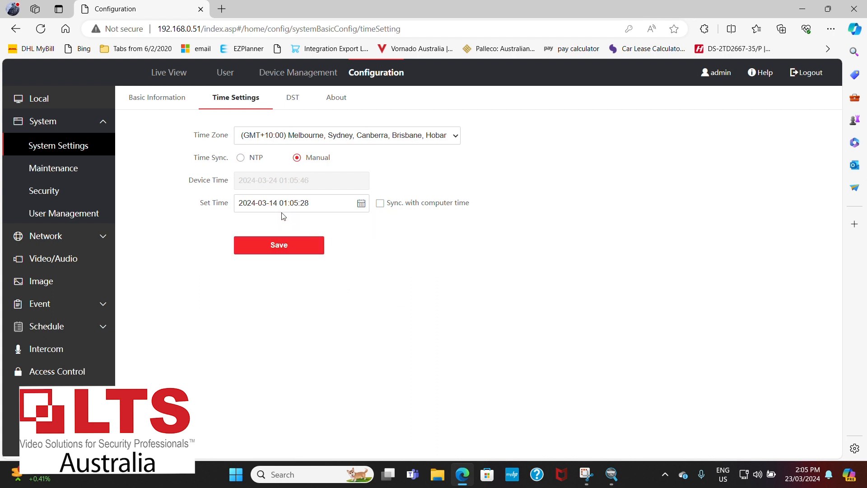
click(274, 204)
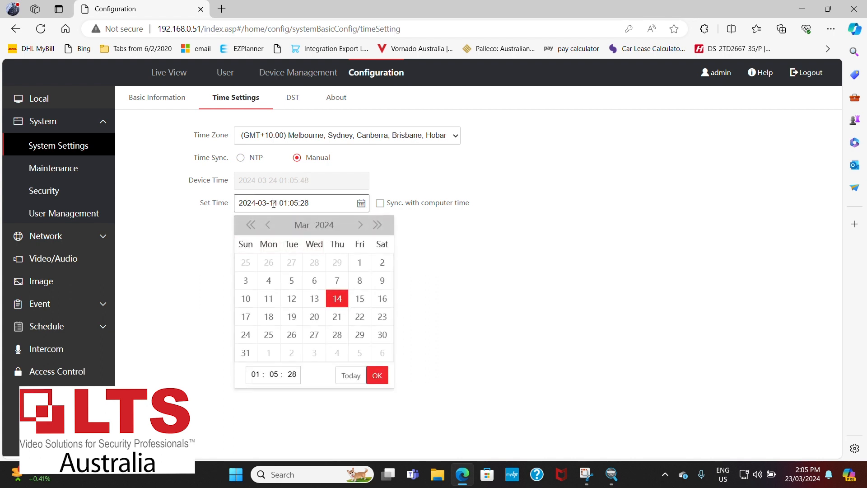
right_click(380, 319)
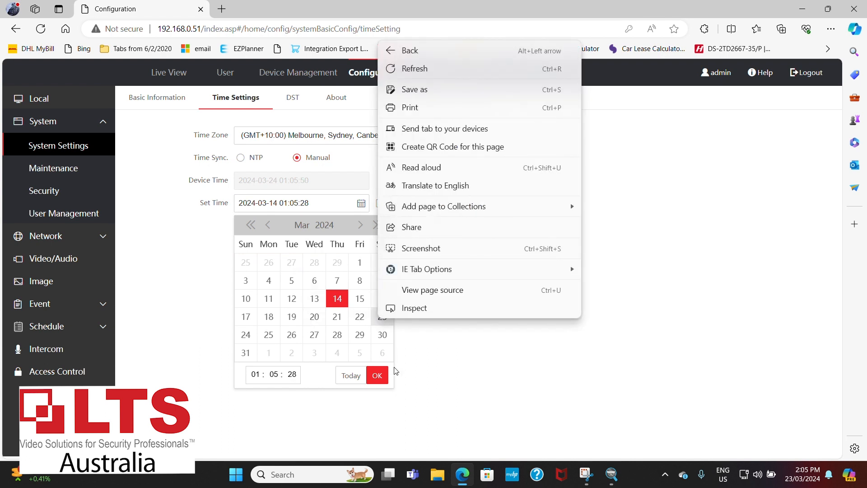
click(374, 322)
click(373, 323)
click(377, 374)
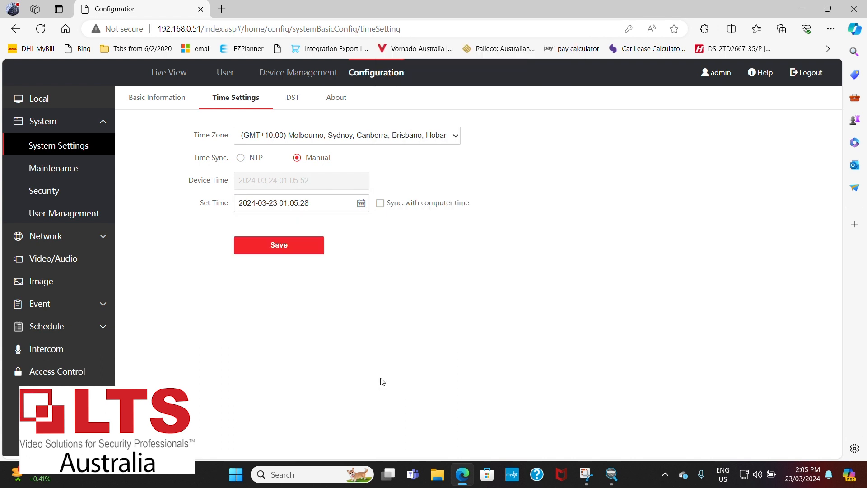
click(294, 203)
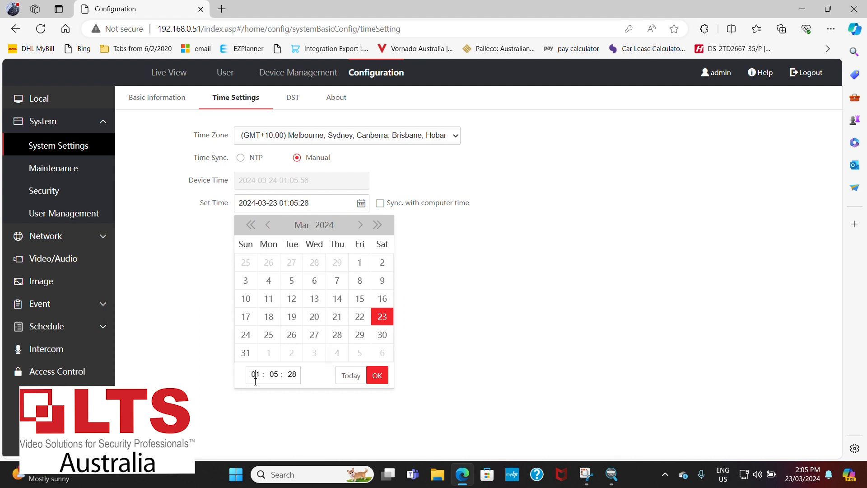
click(210, 371)
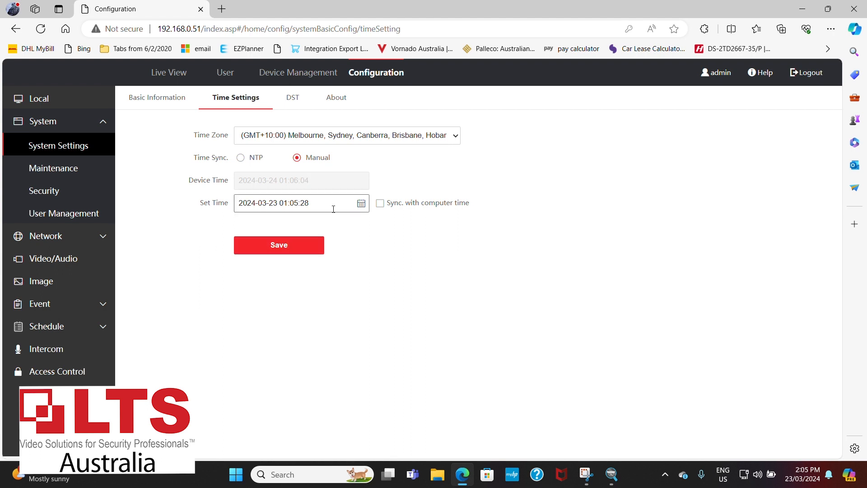
click(289, 203)
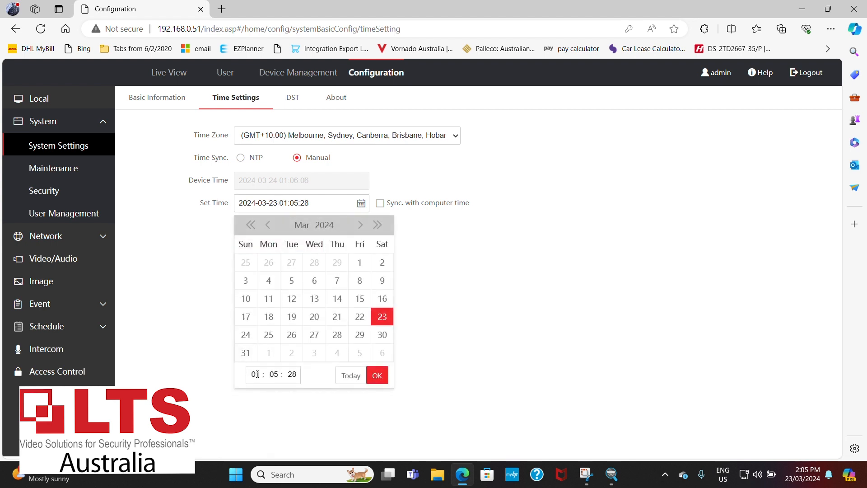
click(221, 383)
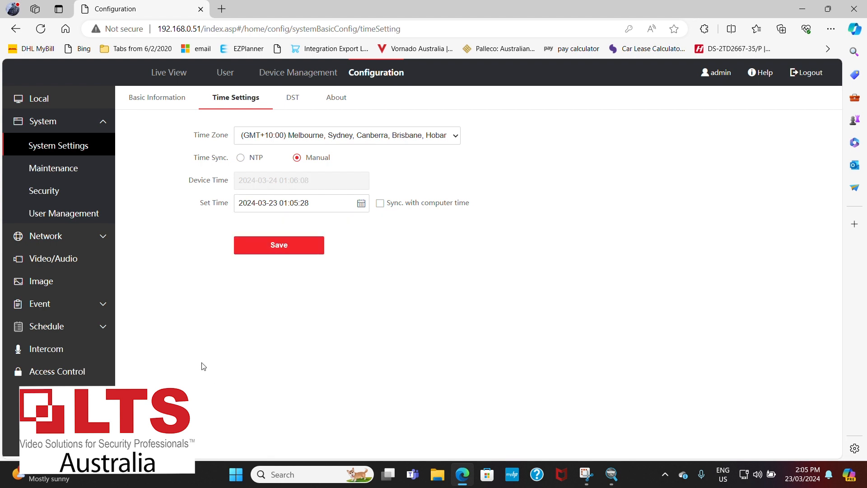
Set the hour of the manual device time to 14 and save the time settings.
click(285, 202)
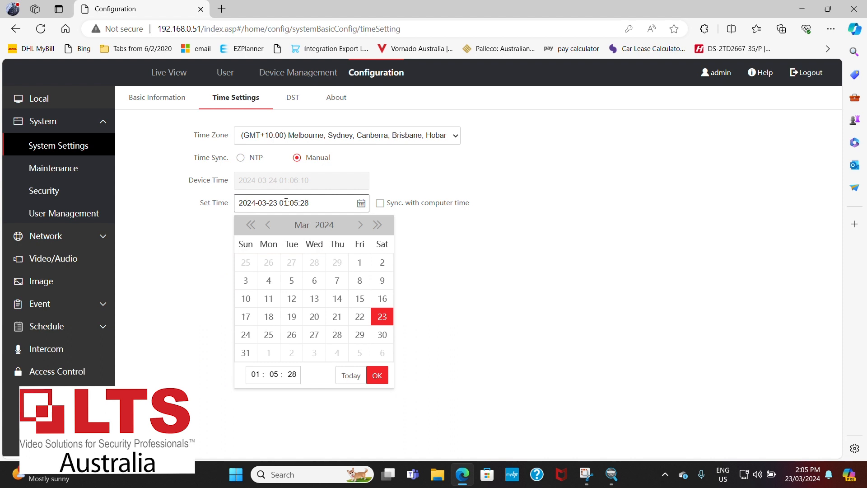
click(260, 373)
text(1)
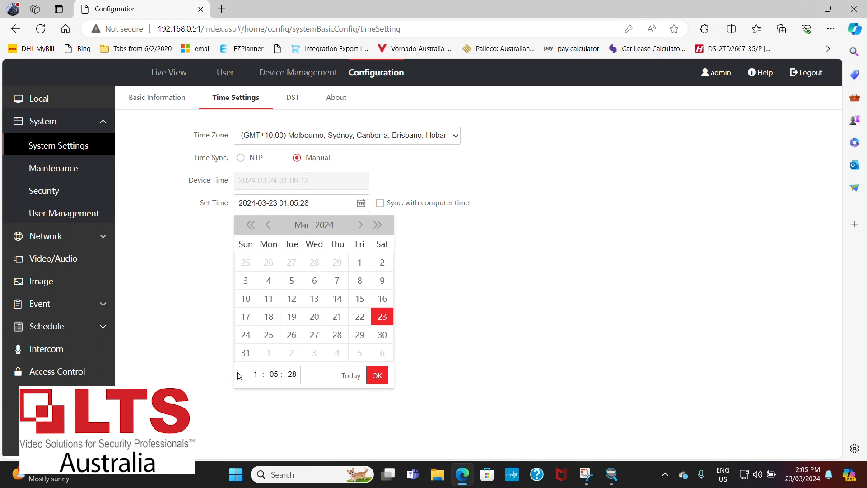
text(4)
click(377, 376)
click(287, 248)
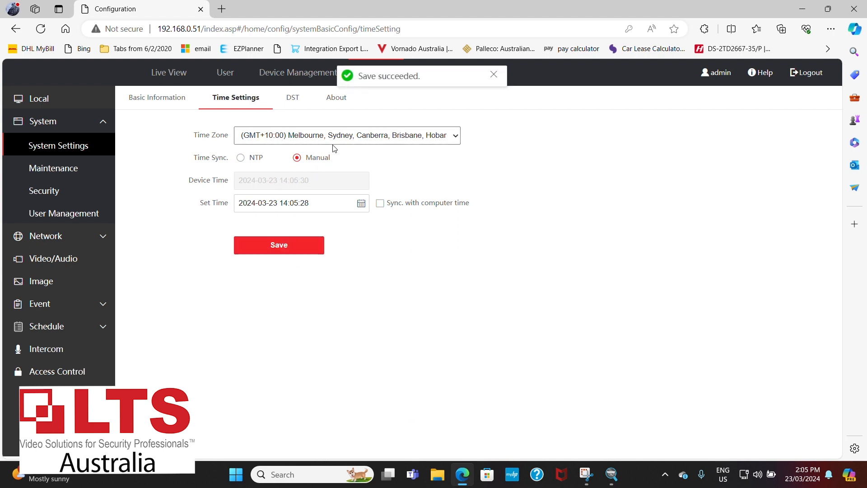
click(284, 102)
click(253, 104)
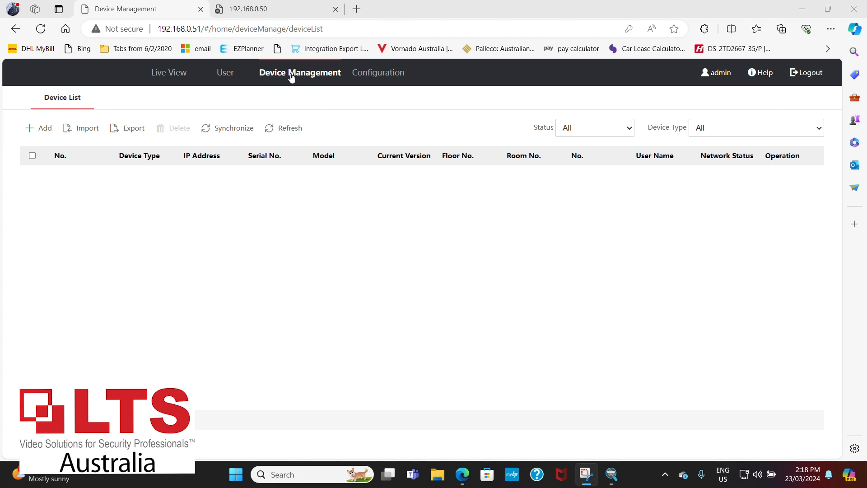
Start adding an Indoor Station to the device list and enter its password and registration password.
click(43, 131)
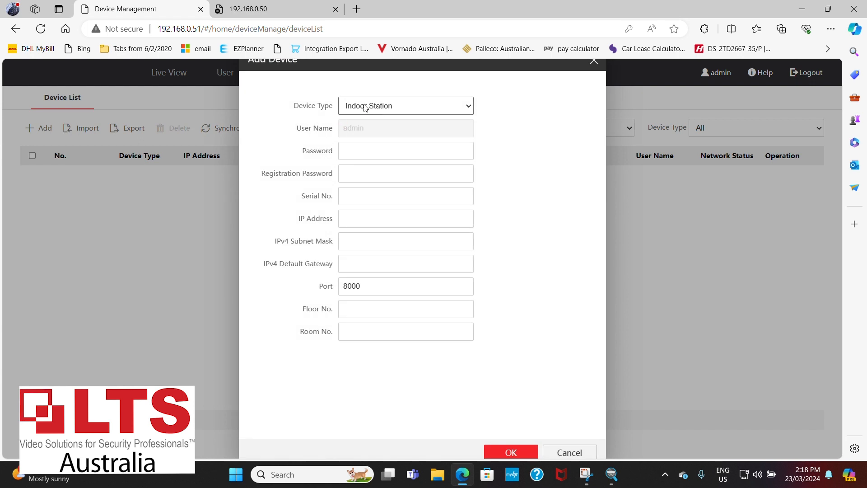
click(360, 152)
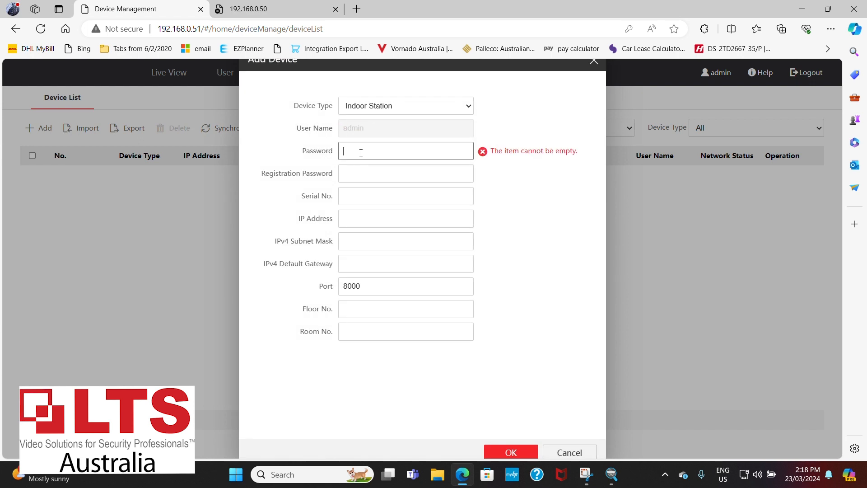
text(••••••••)
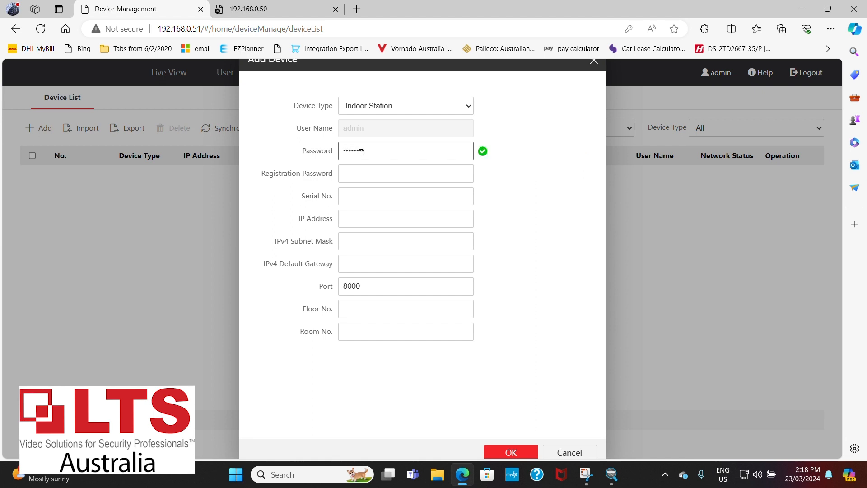
key(Tab)
text(•••••)
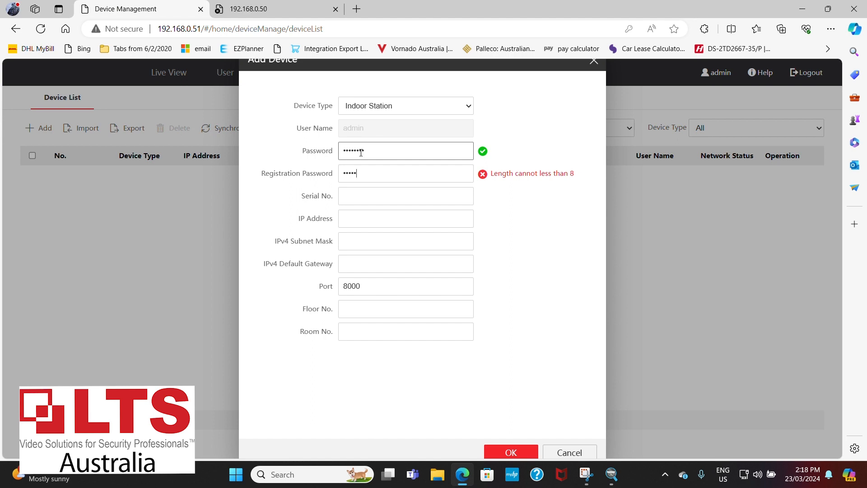
text(•••)
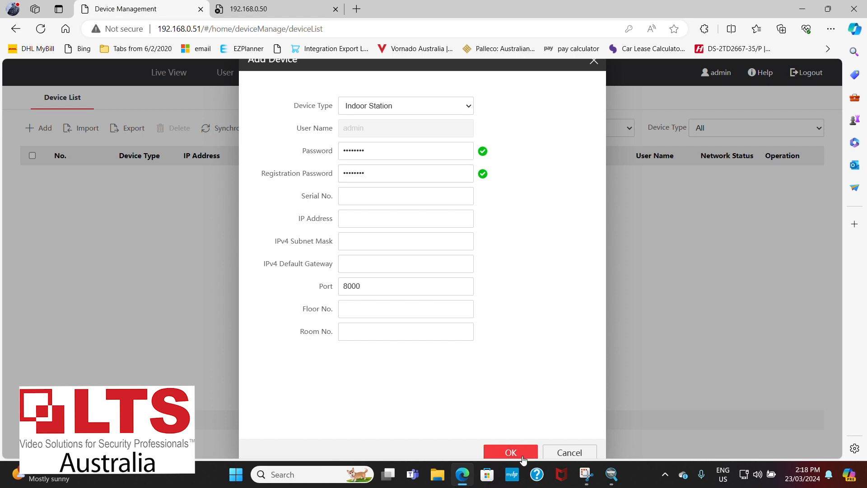
Switch to IP Portal, filter the devices by .50, and copy the serial number's nine-character part starting with Q, without the final U.
click(610, 473)
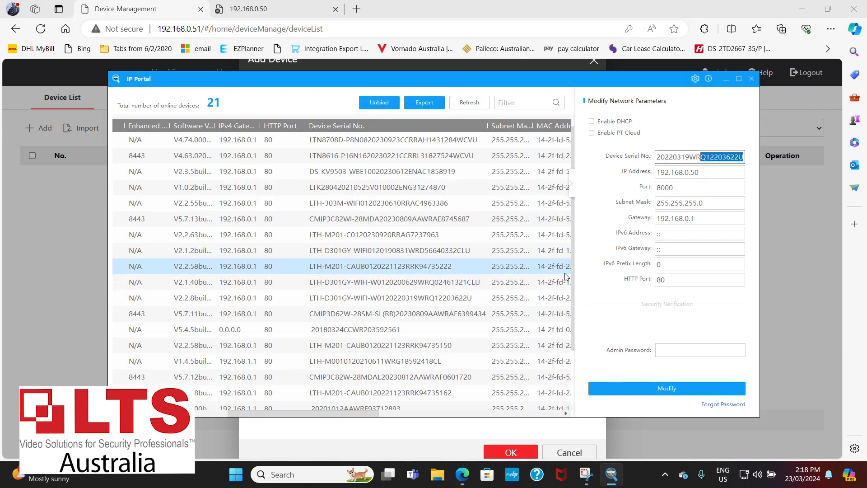
click(520, 100)
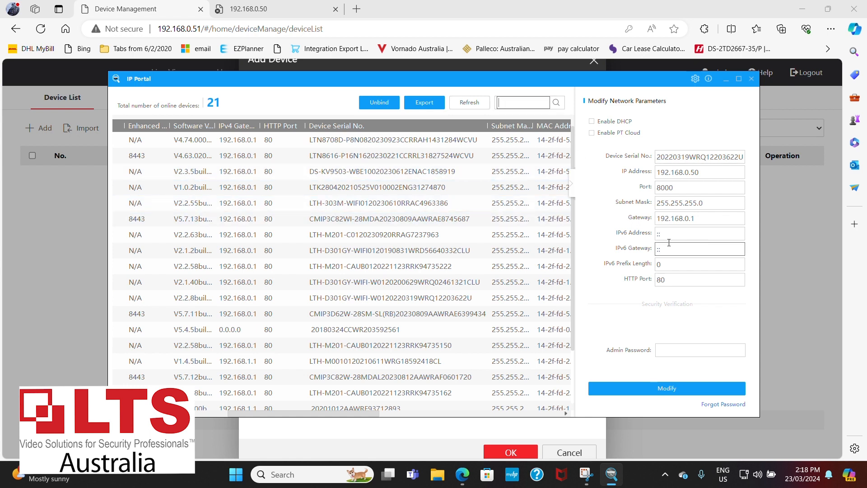
click(525, 101)
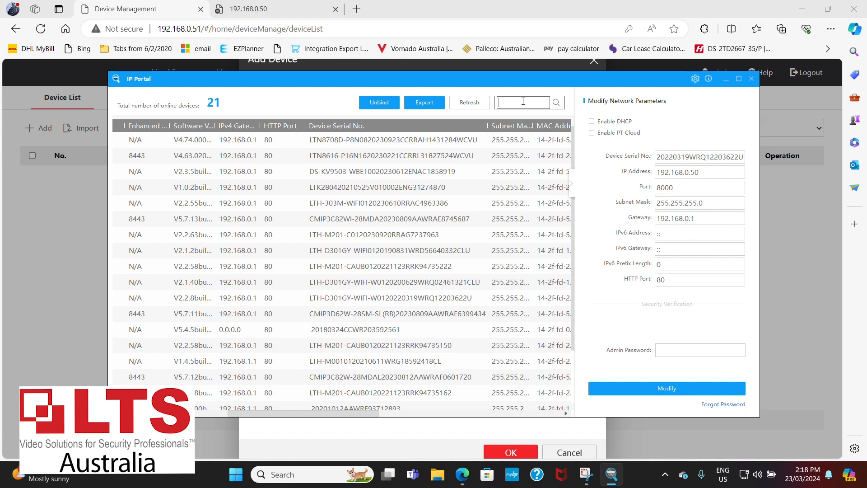
text(.50)
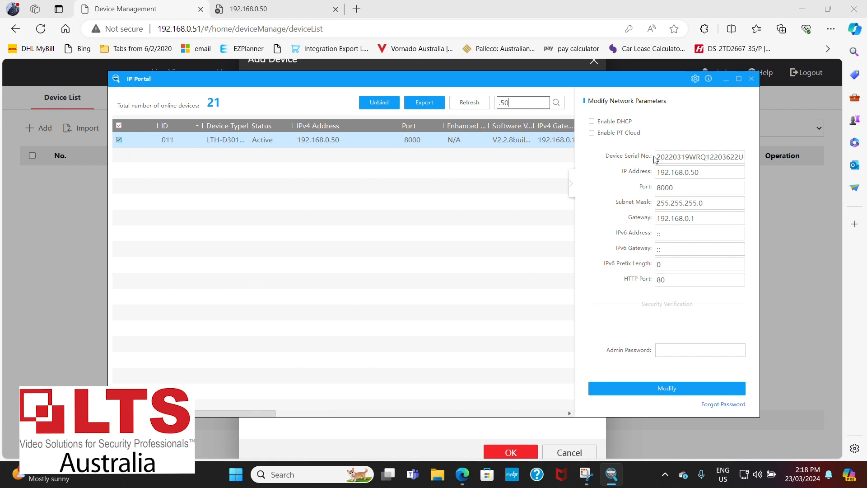
click(696, 156)
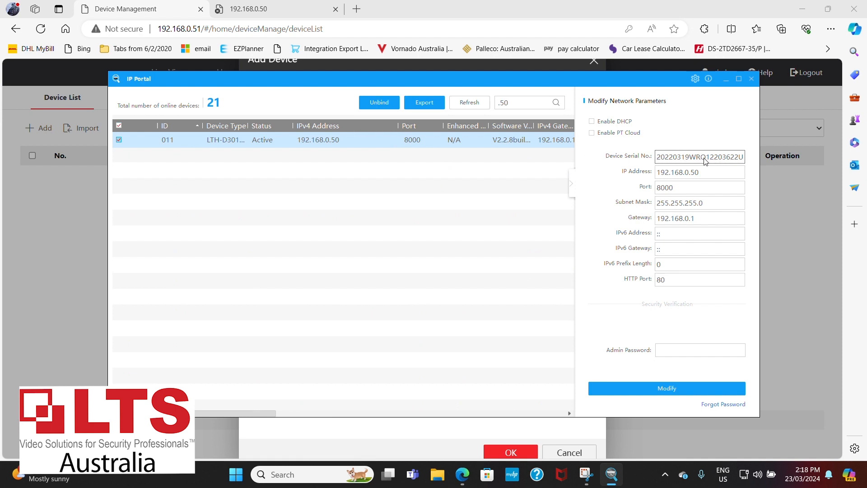
drag(701, 160, 740, 166)
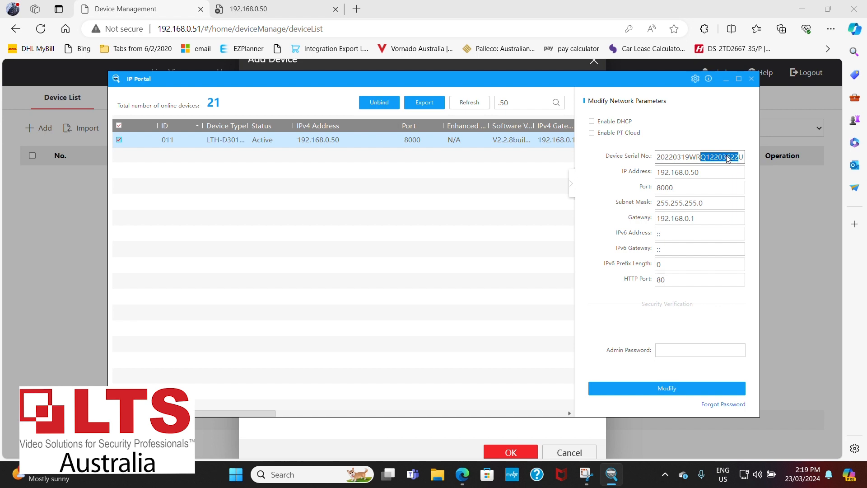
right_click(719, 157)
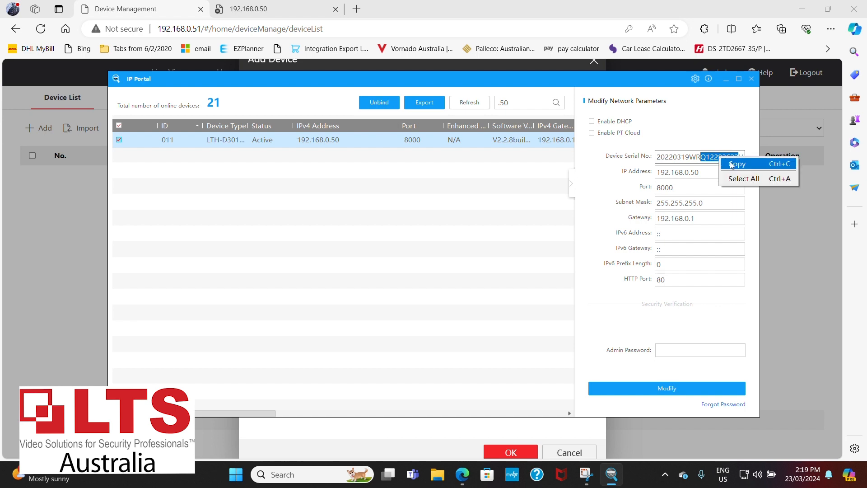
click(723, 163)
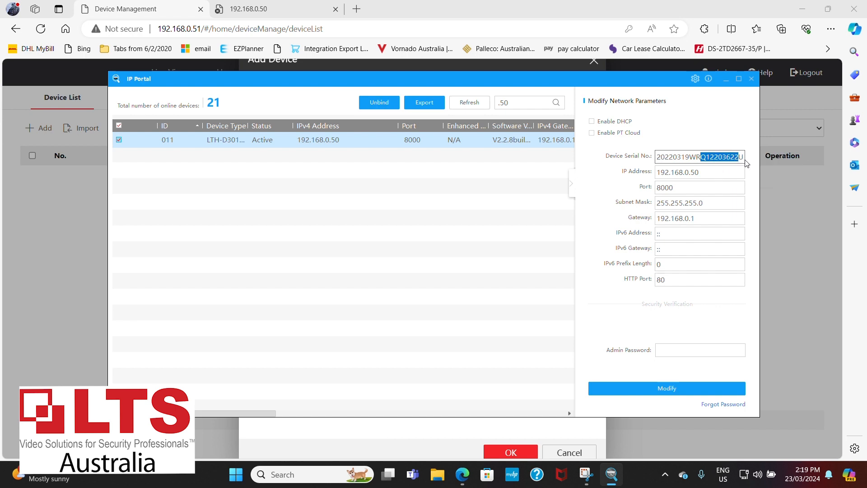
Return to the browser and paste the copied serial number into the new indoor station's Serial No. entry.
click(777, 245)
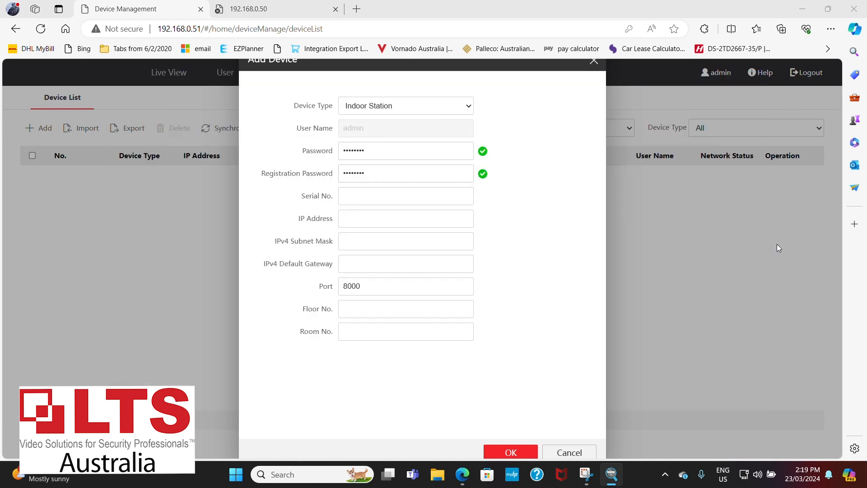
click(358, 199)
key(ctrl+v)
click(342, 222)
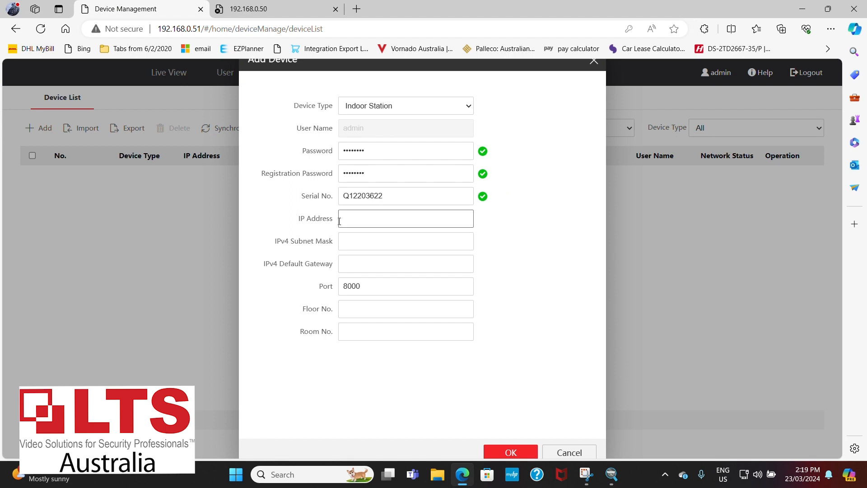
Set the new indoor station's IP address to 192.168.0.50.
text(192.)
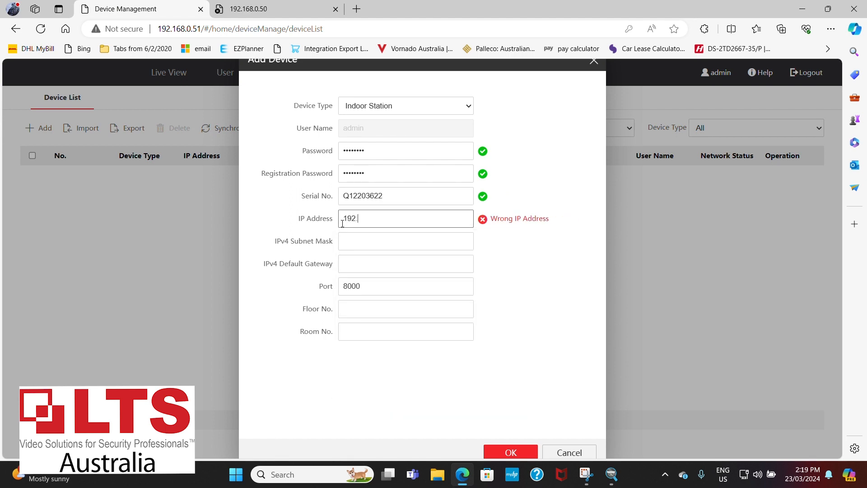
text(168.0.50)
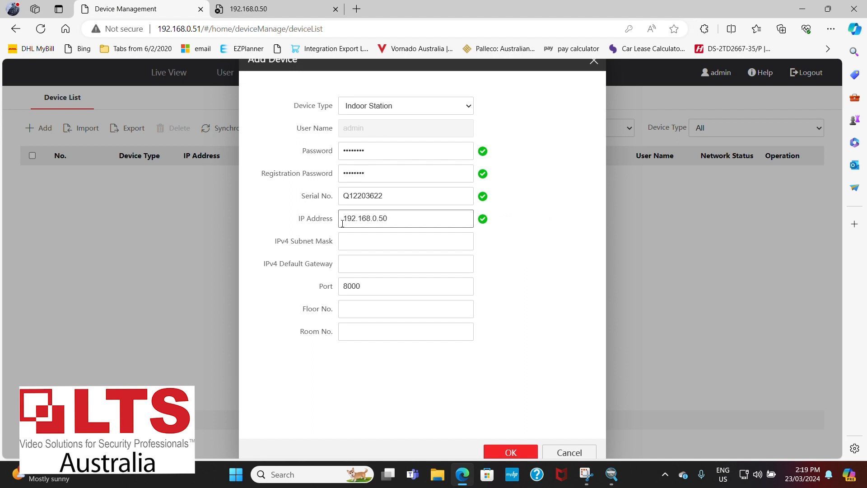
Set the indoor station's IPv4 subnet mask to 255.255.255.0 and its IPv4 default gateway to 192.168.0.1.
click(358, 247)
text(2)
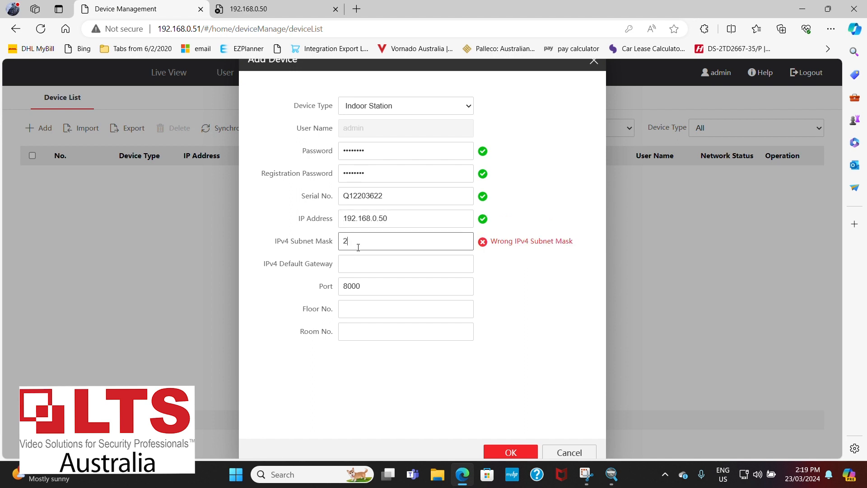
text(55.255.255.0)
click(357, 264)
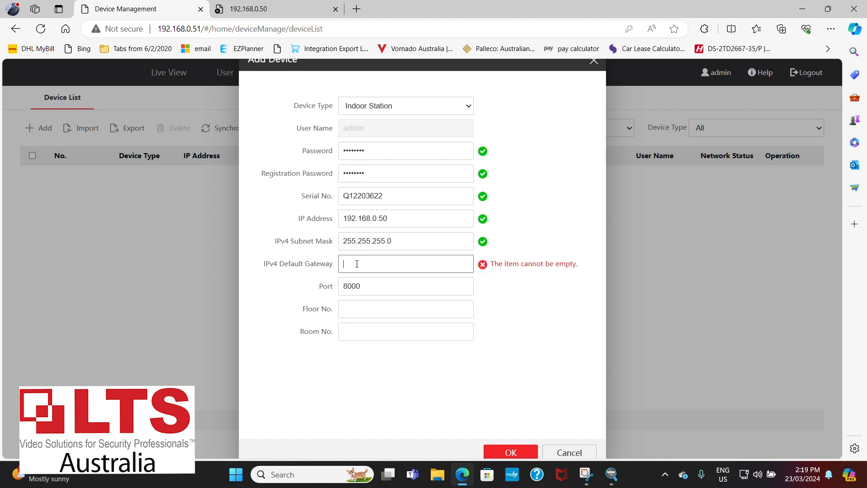
text(192.16)
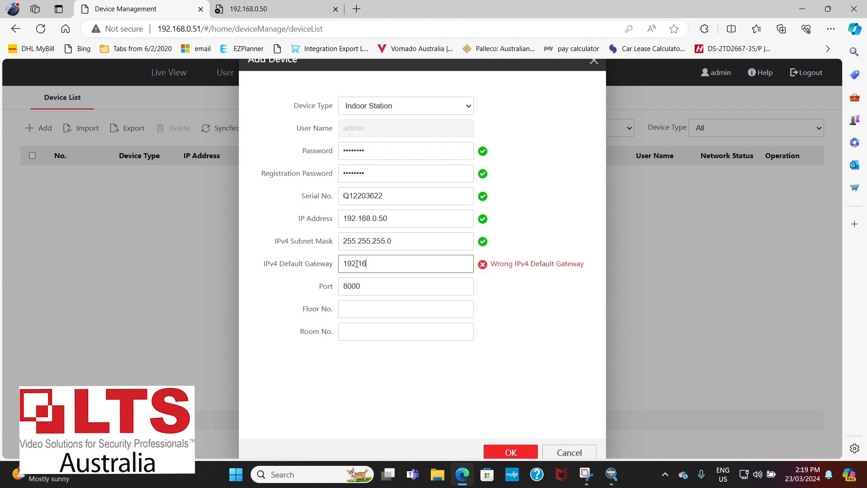
text(8.0.1)
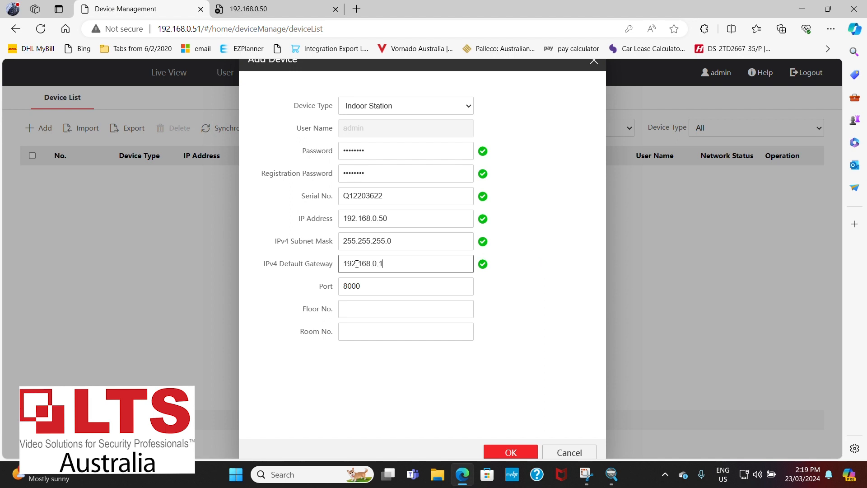
Assign the indoor station floor number 1 and room number 1, and add it to the device list.
click(356, 301)
text(1)
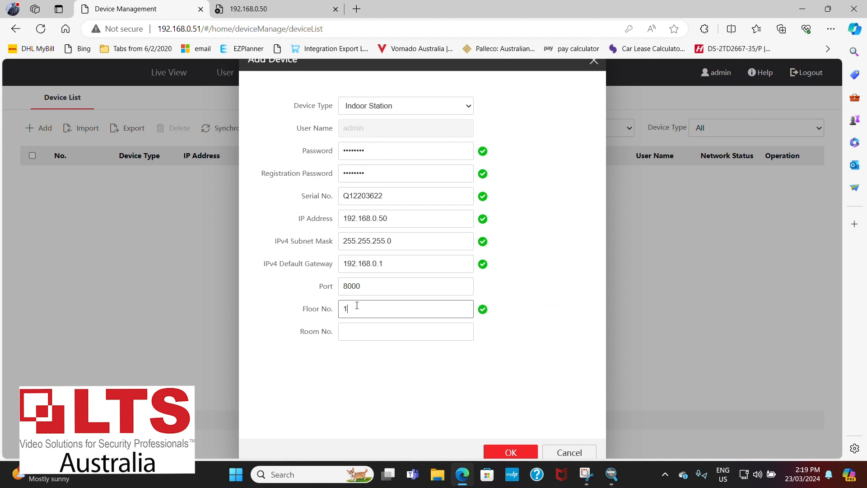
click(351, 331)
text(1)
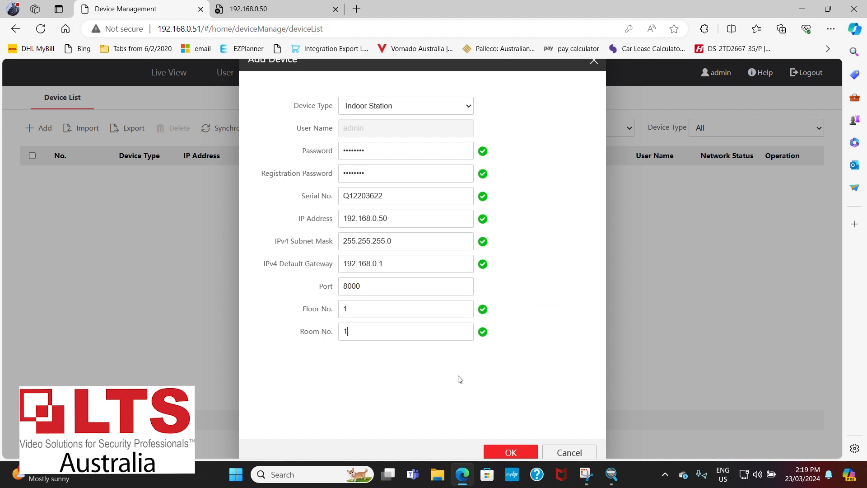
click(512, 450)
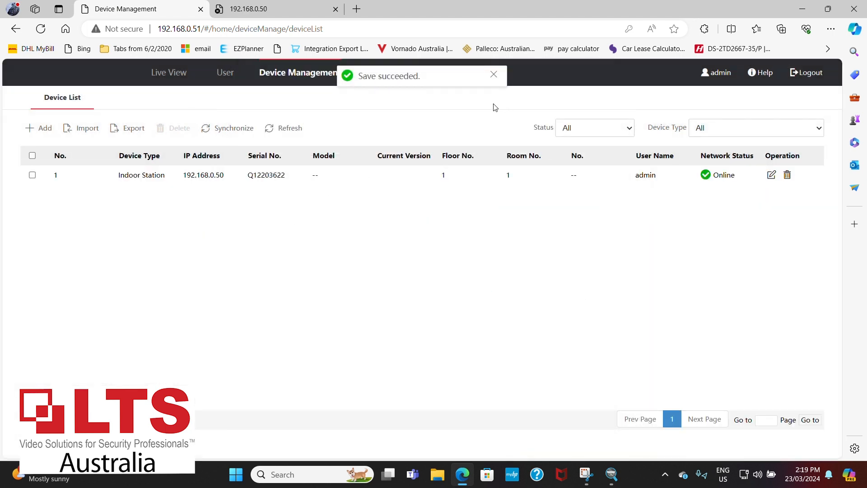
Synchronize the parameters of the indoor station at 192.168.0.50 and refresh the device list.
click(33, 175)
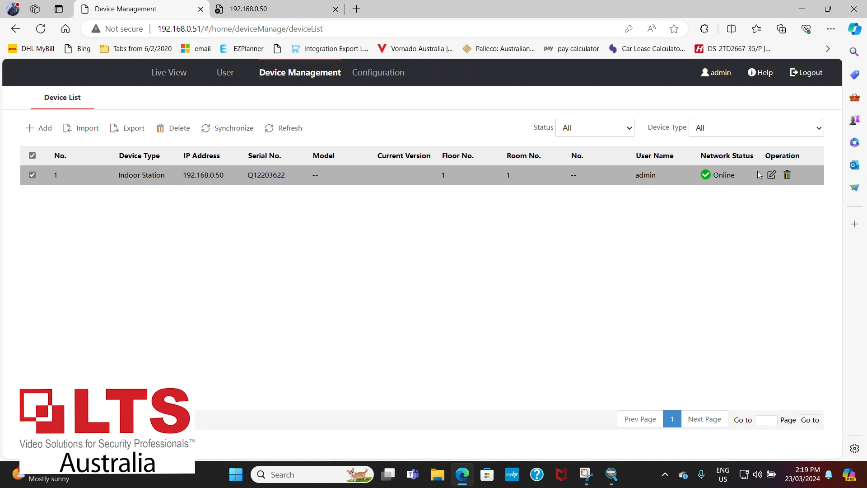
click(234, 139)
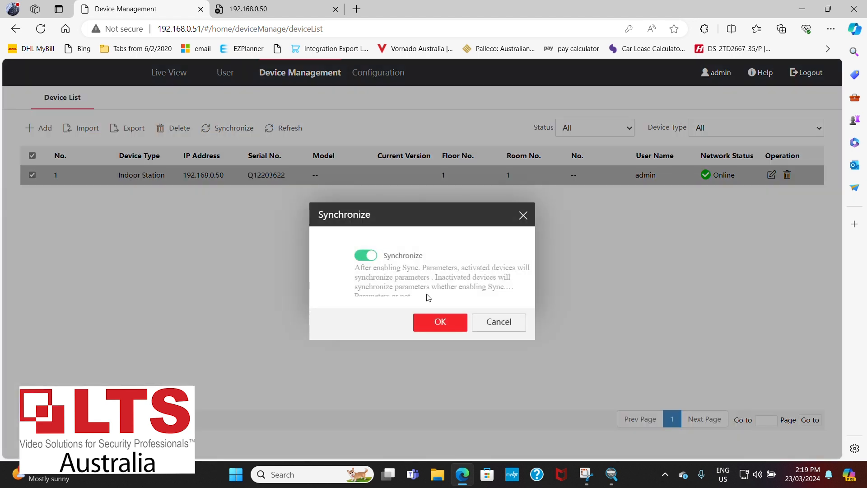
click(442, 321)
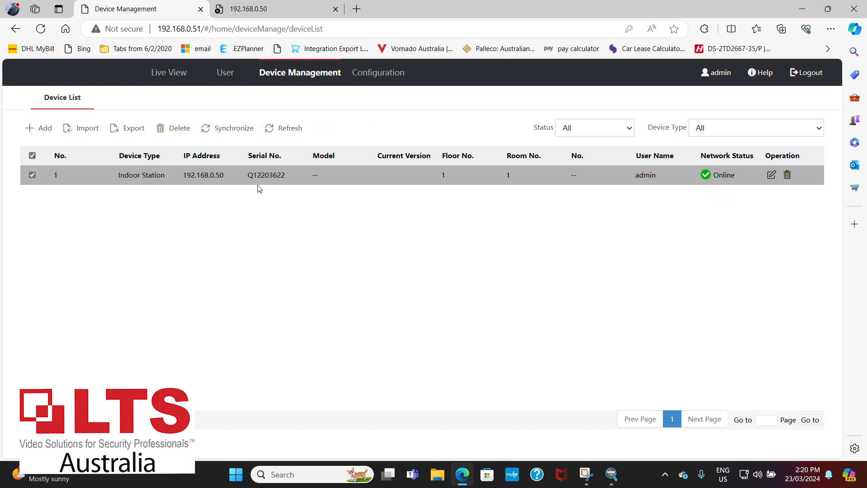
click(288, 131)
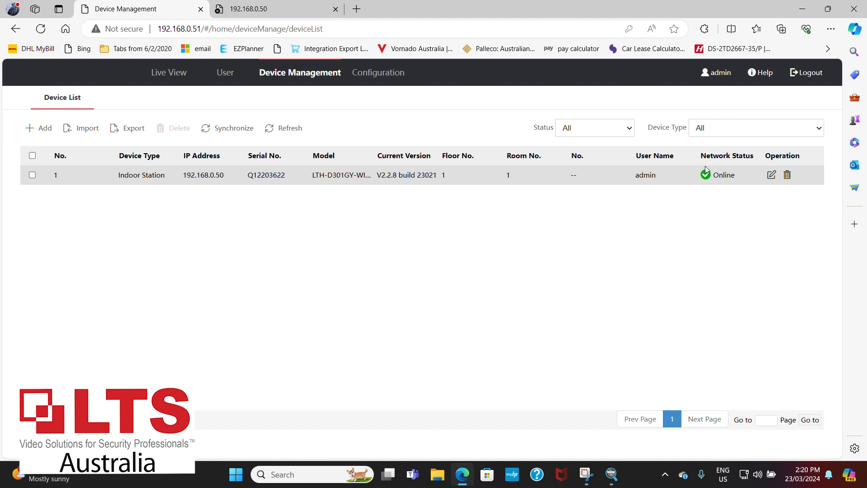
View the intercom configuration, and open the Open Duration of Door1 in the access control door parameters for editing.
click(387, 80)
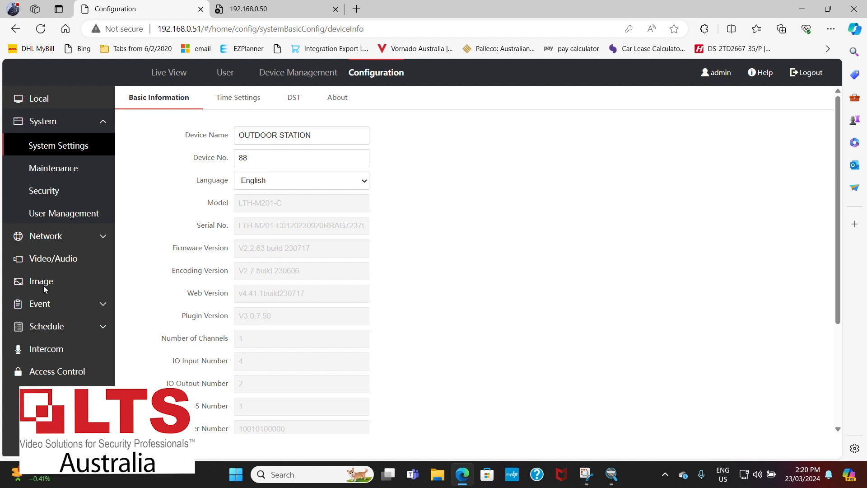
click(47, 347)
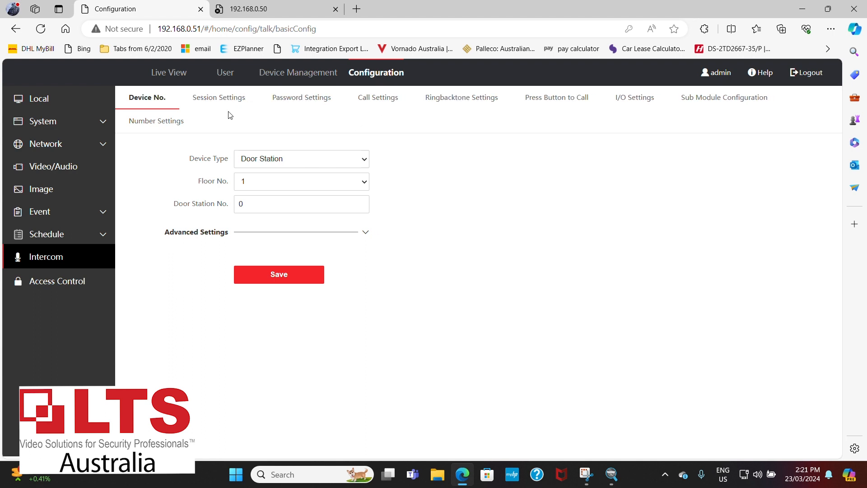
click(59, 281)
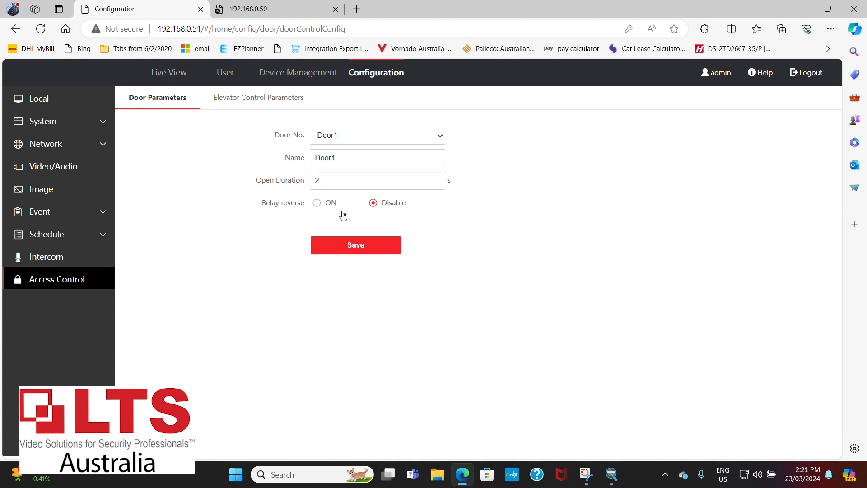
drag(332, 176, 264, 185)
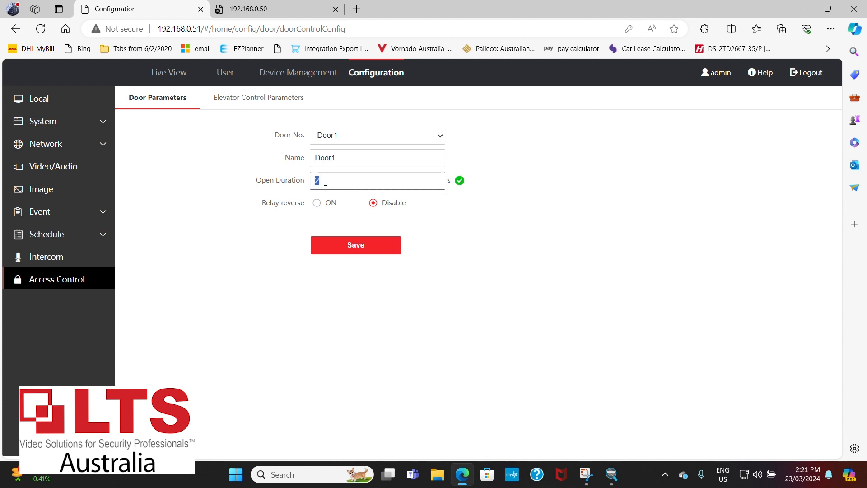